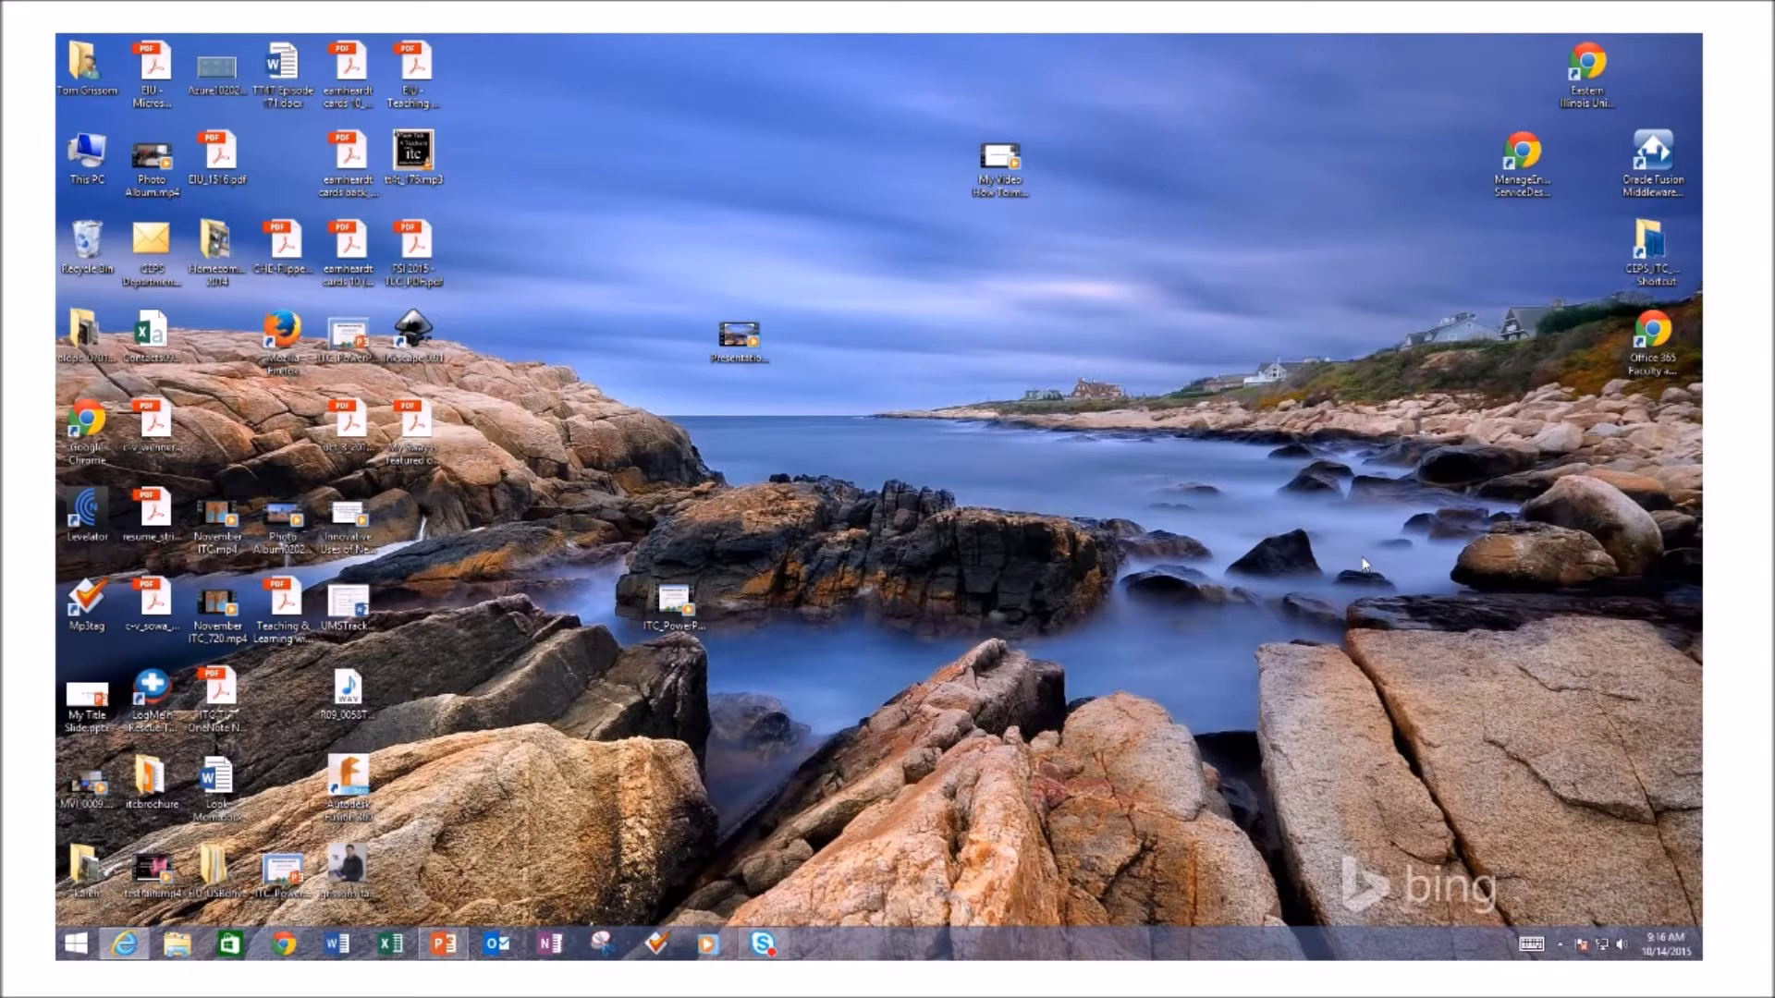
# Search the computer for Movie Maker and open it
pyautogui.press('super')
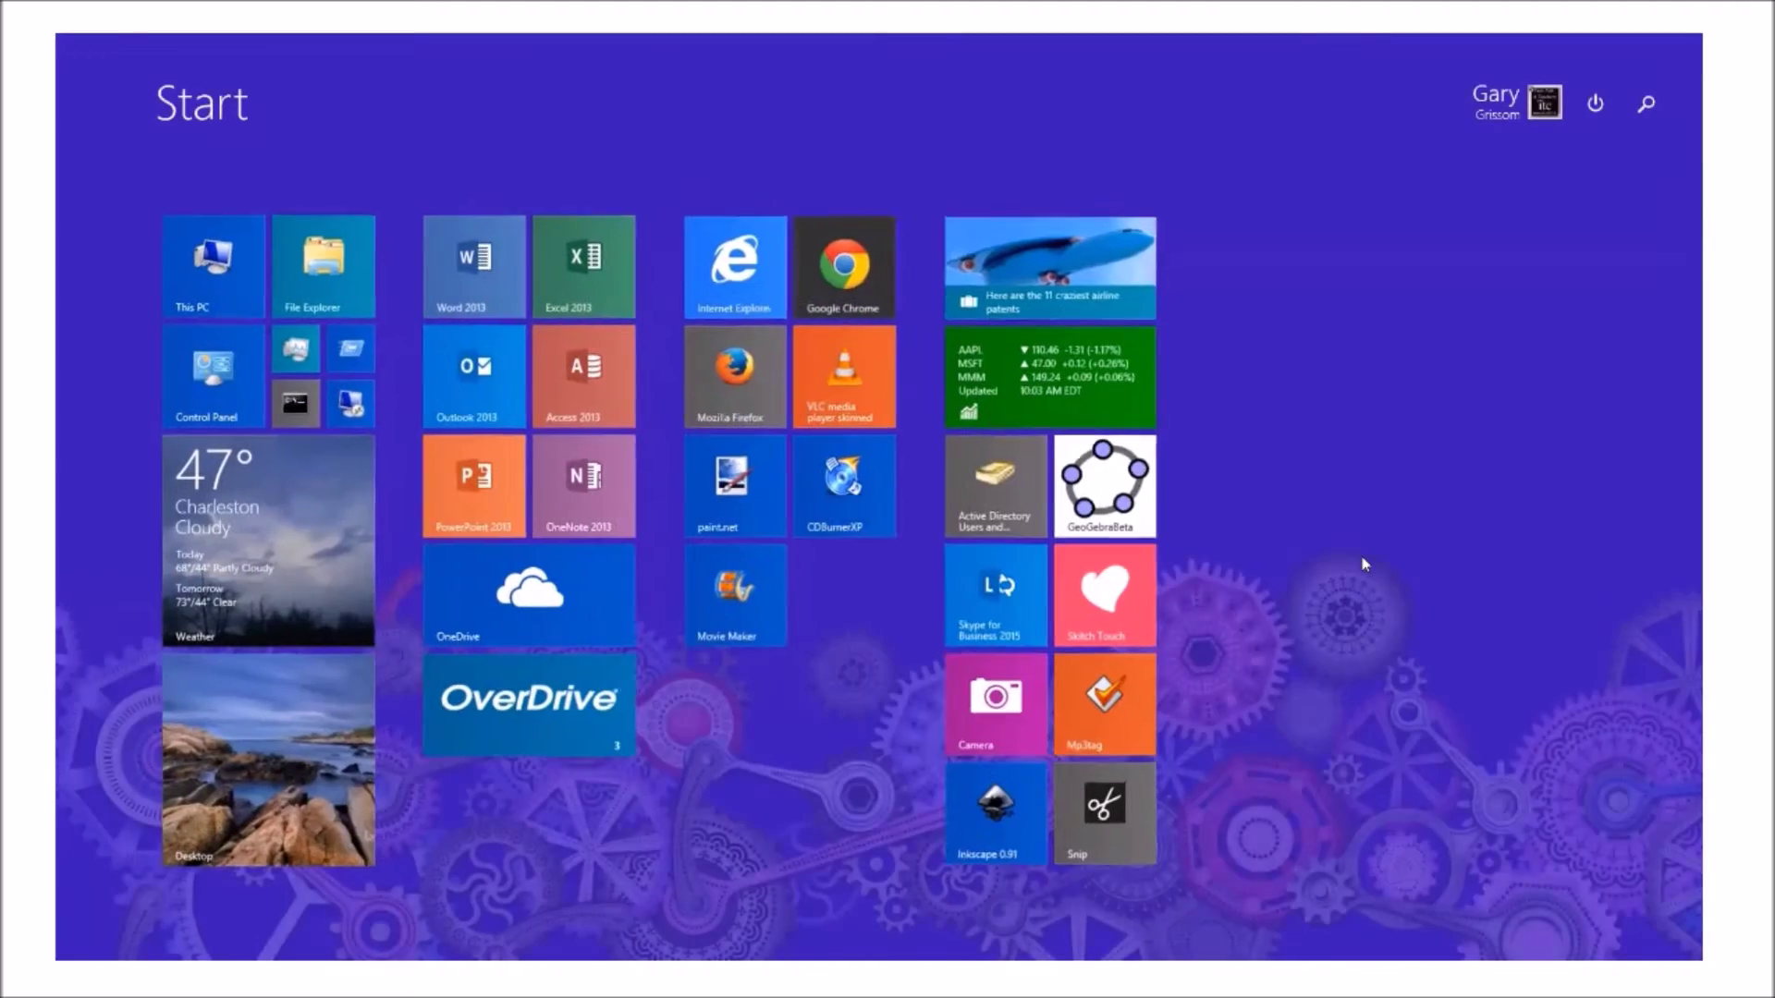
pyautogui.write('movie Maker')
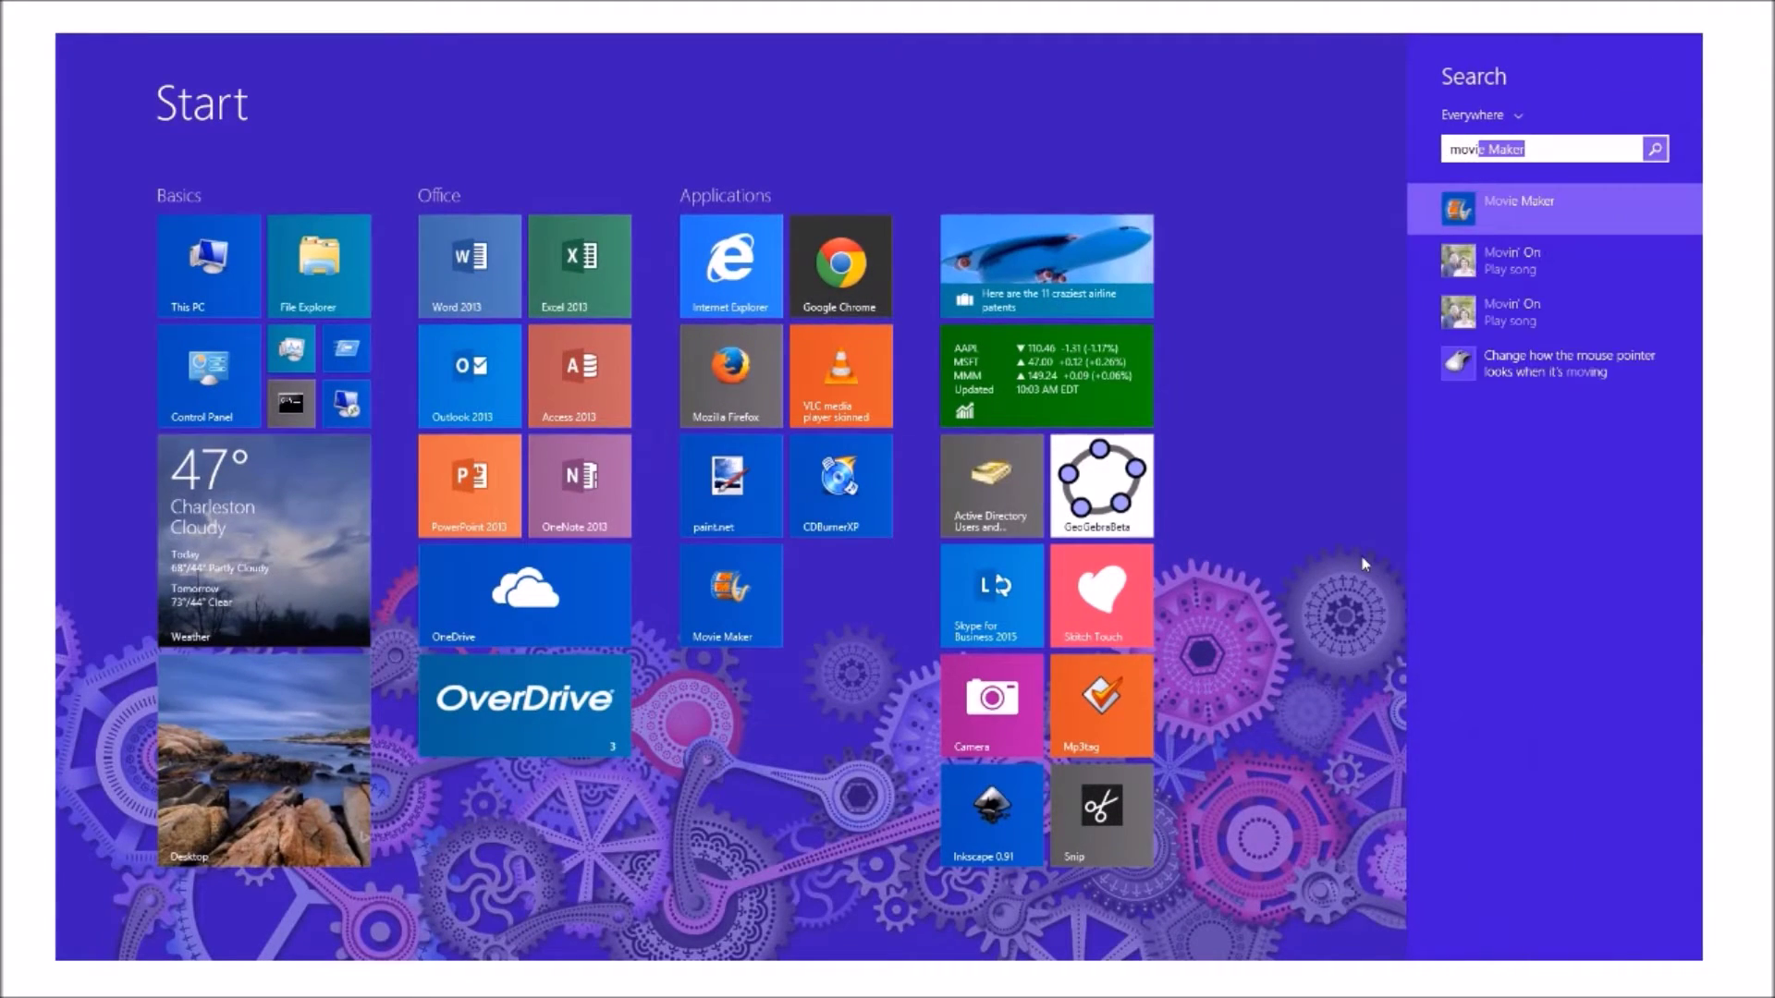
pyautogui.click(1476, 213)
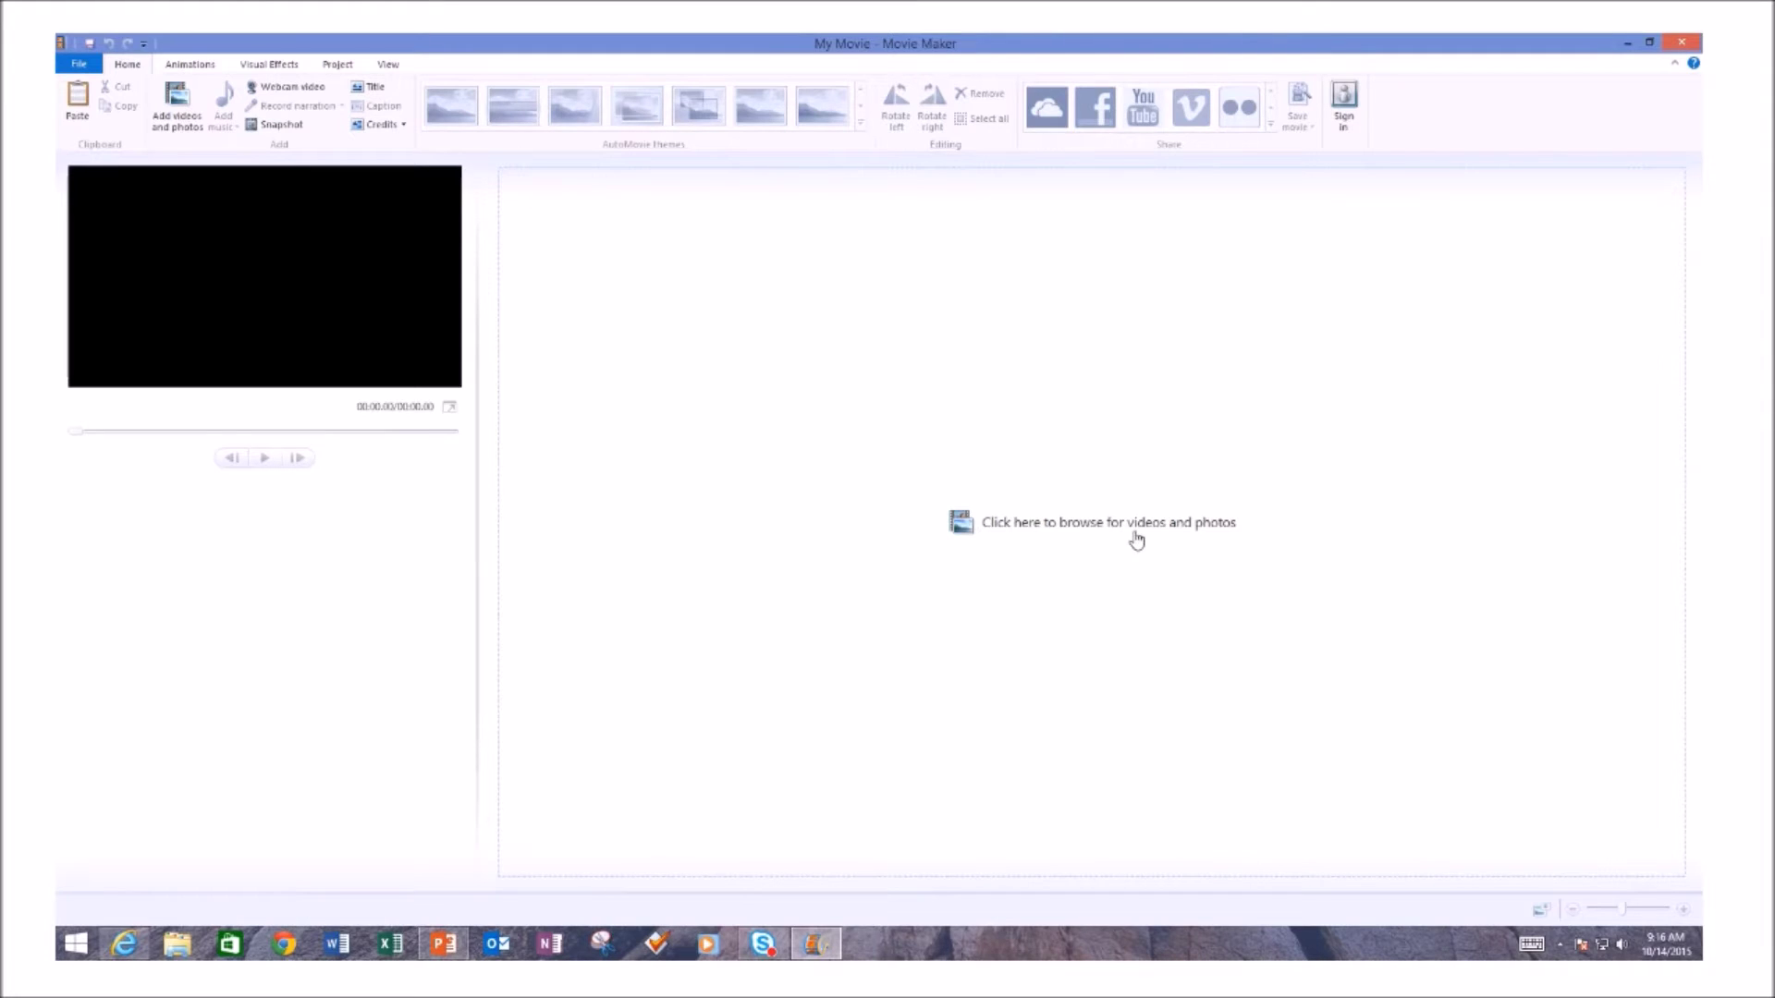
# Browse for videos and photos to add, and open the Movie Maker Example folder inside Videos
pyautogui.click(996, 534)
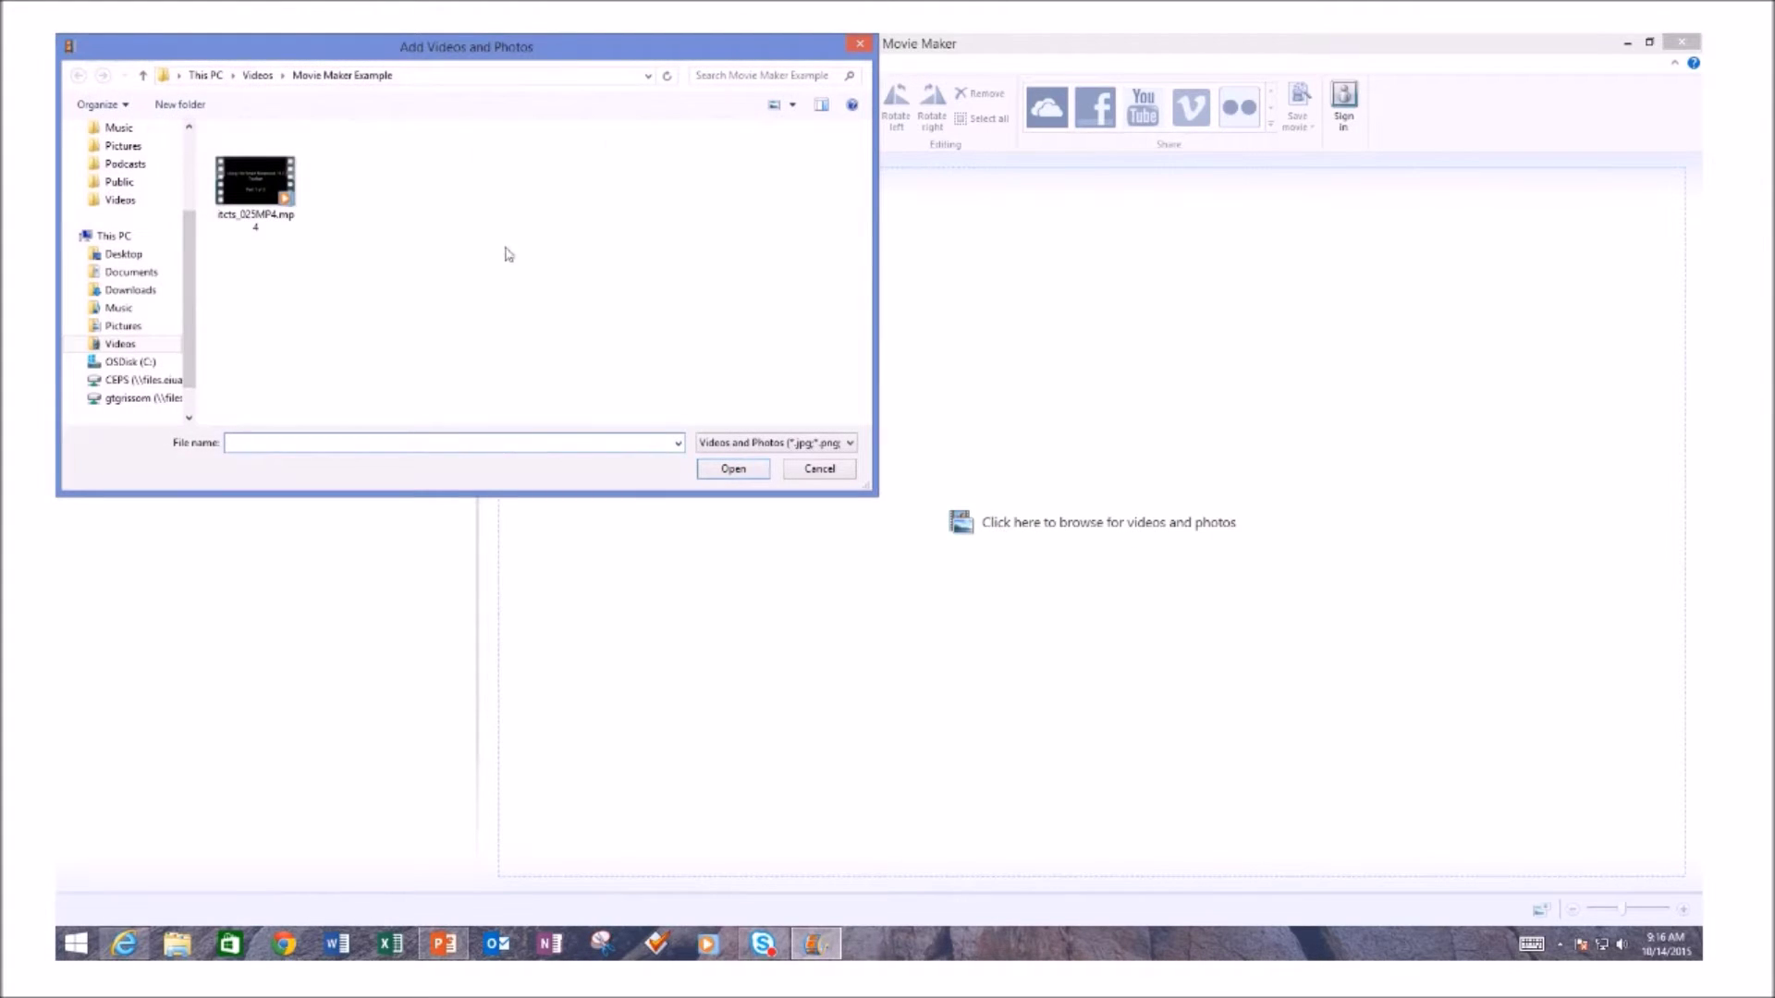
pyautogui.click(259, 75)
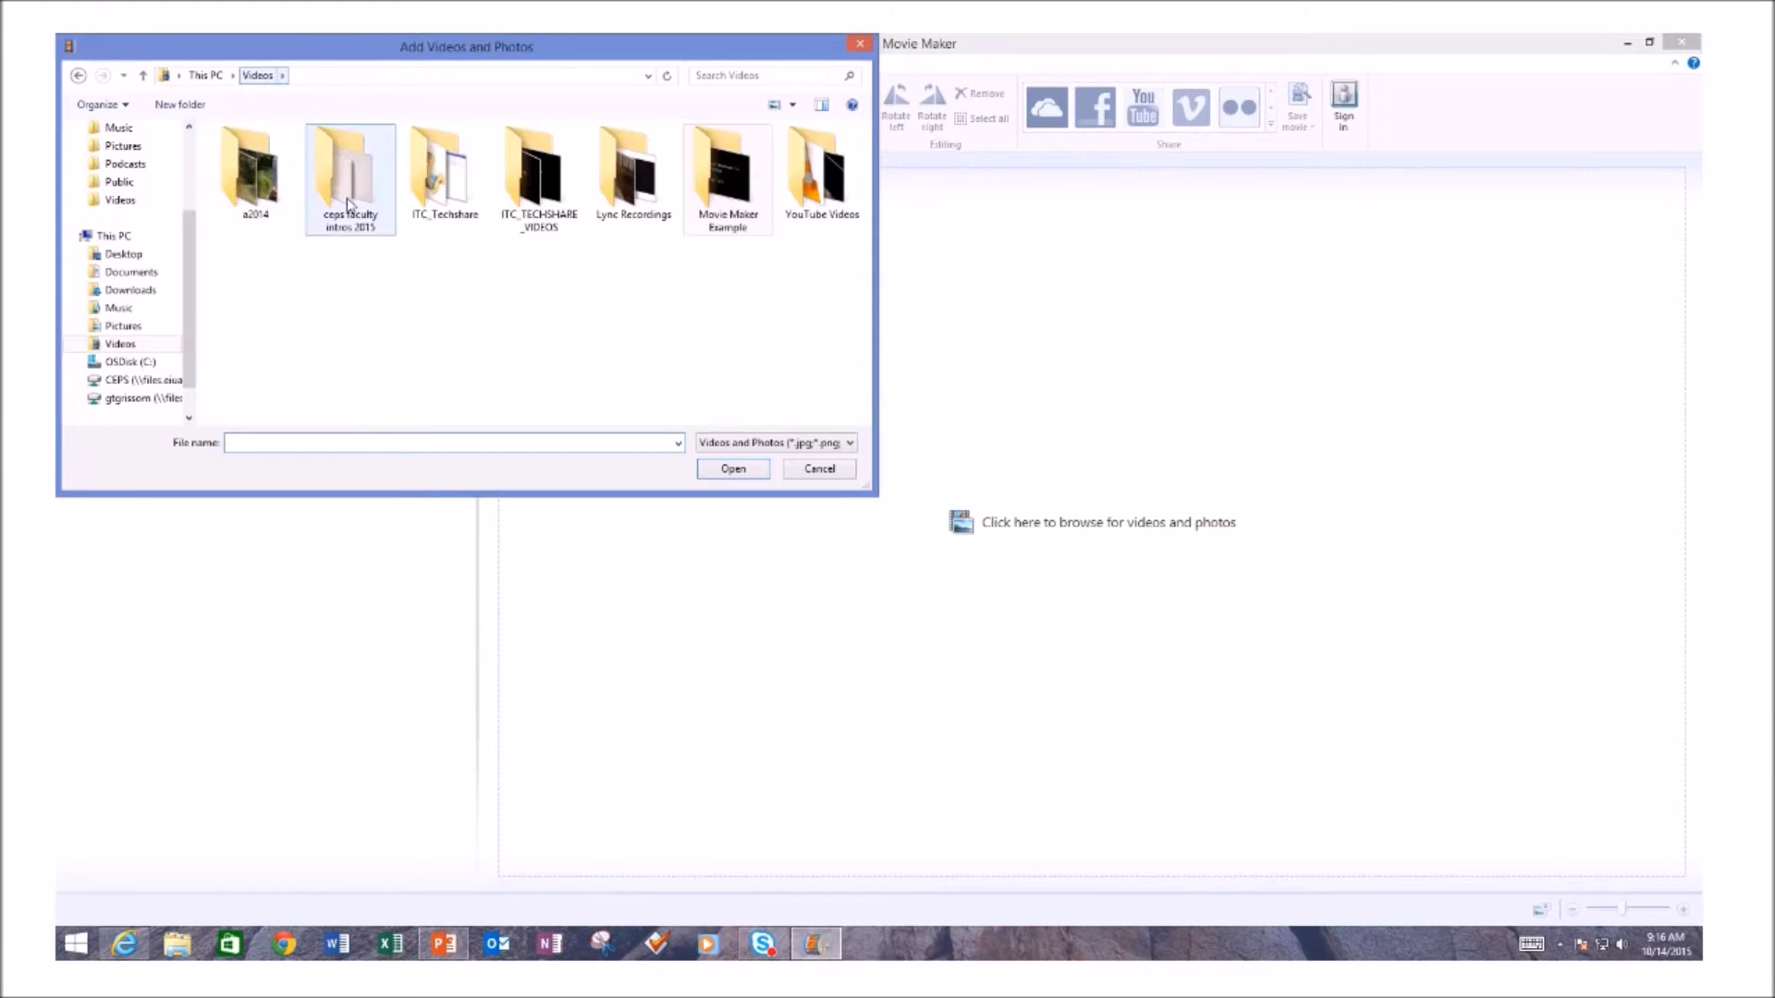
pyautogui.doubleClick(724, 179)
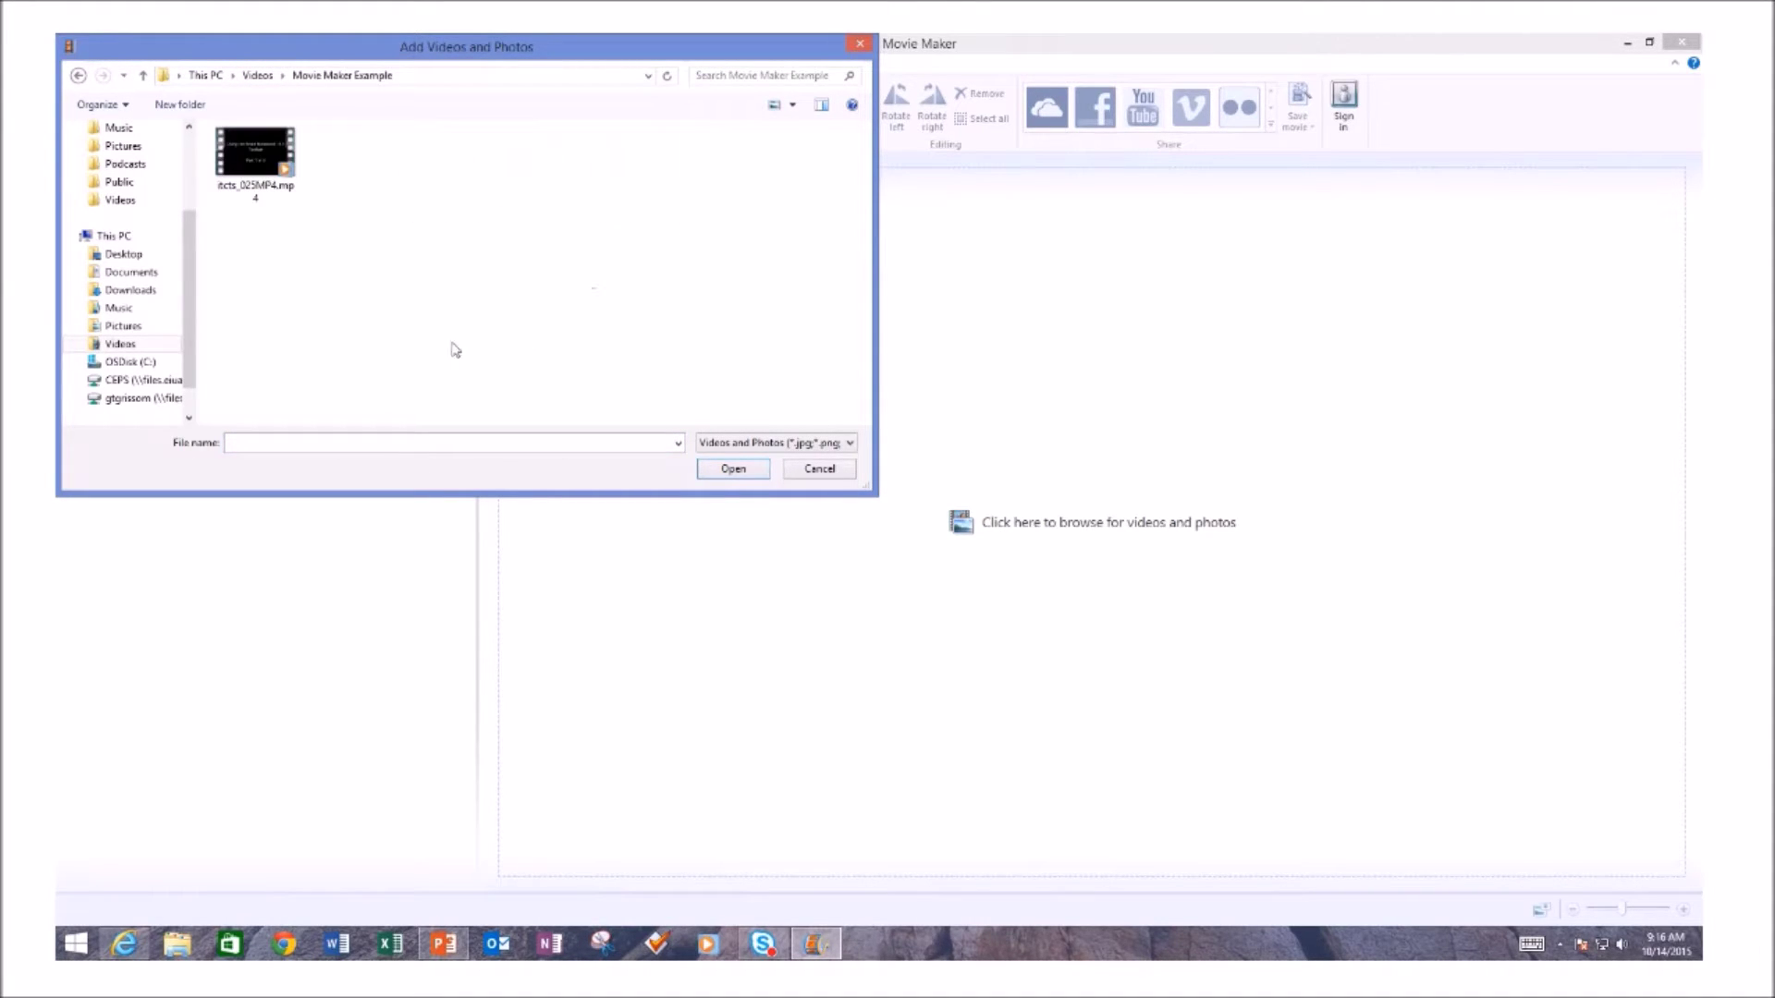
# Check the file properties of itcts_025MP4.mp4 and add the video to the project
pyautogui.rightClick(249, 156)
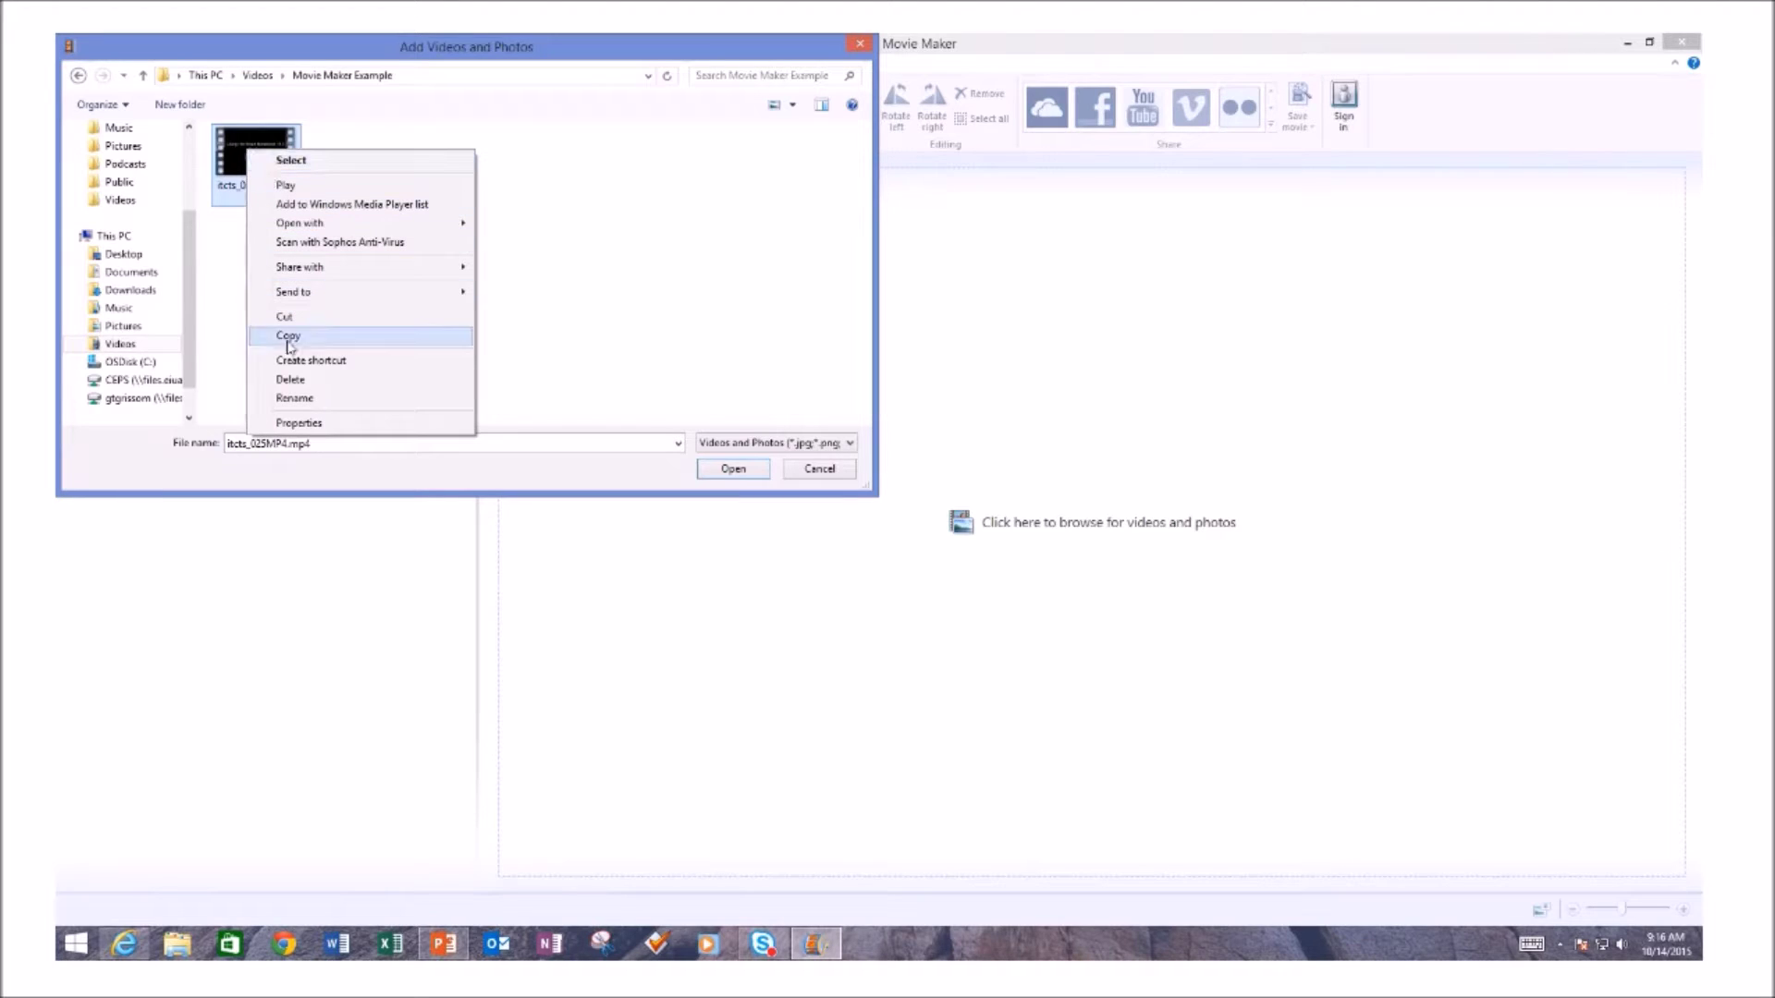
pyautogui.click(297, 425)
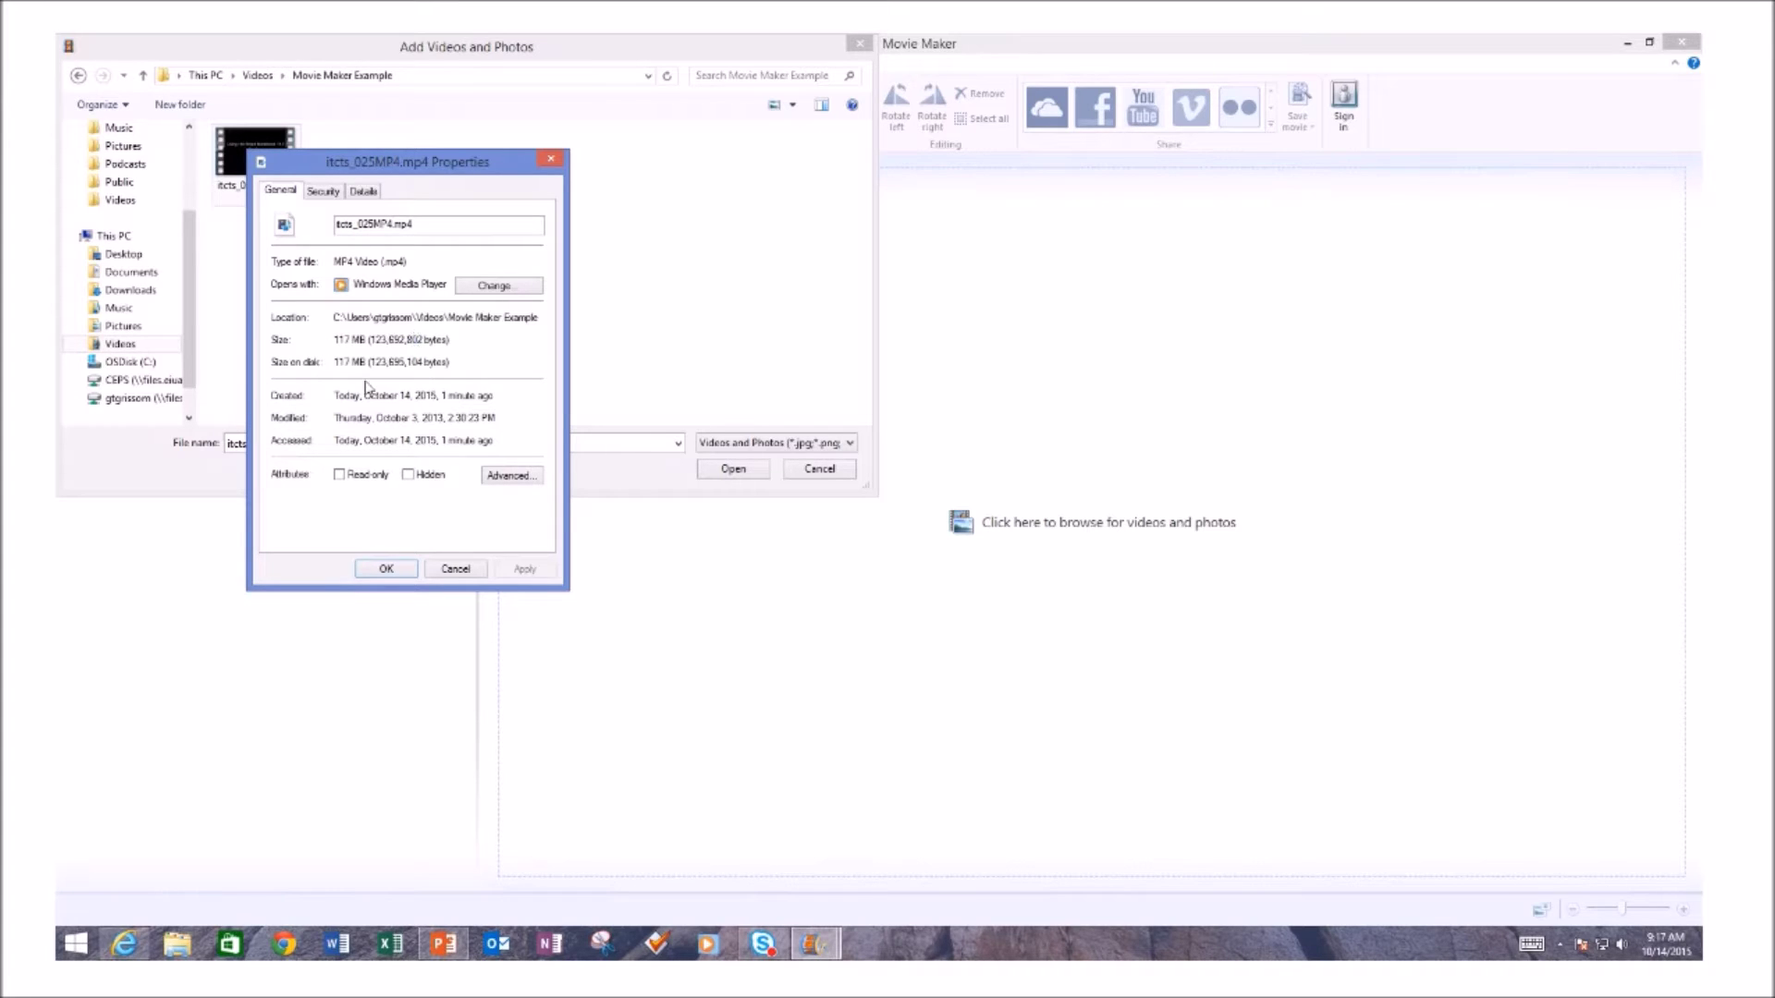
pyautogui.click(386, 568)
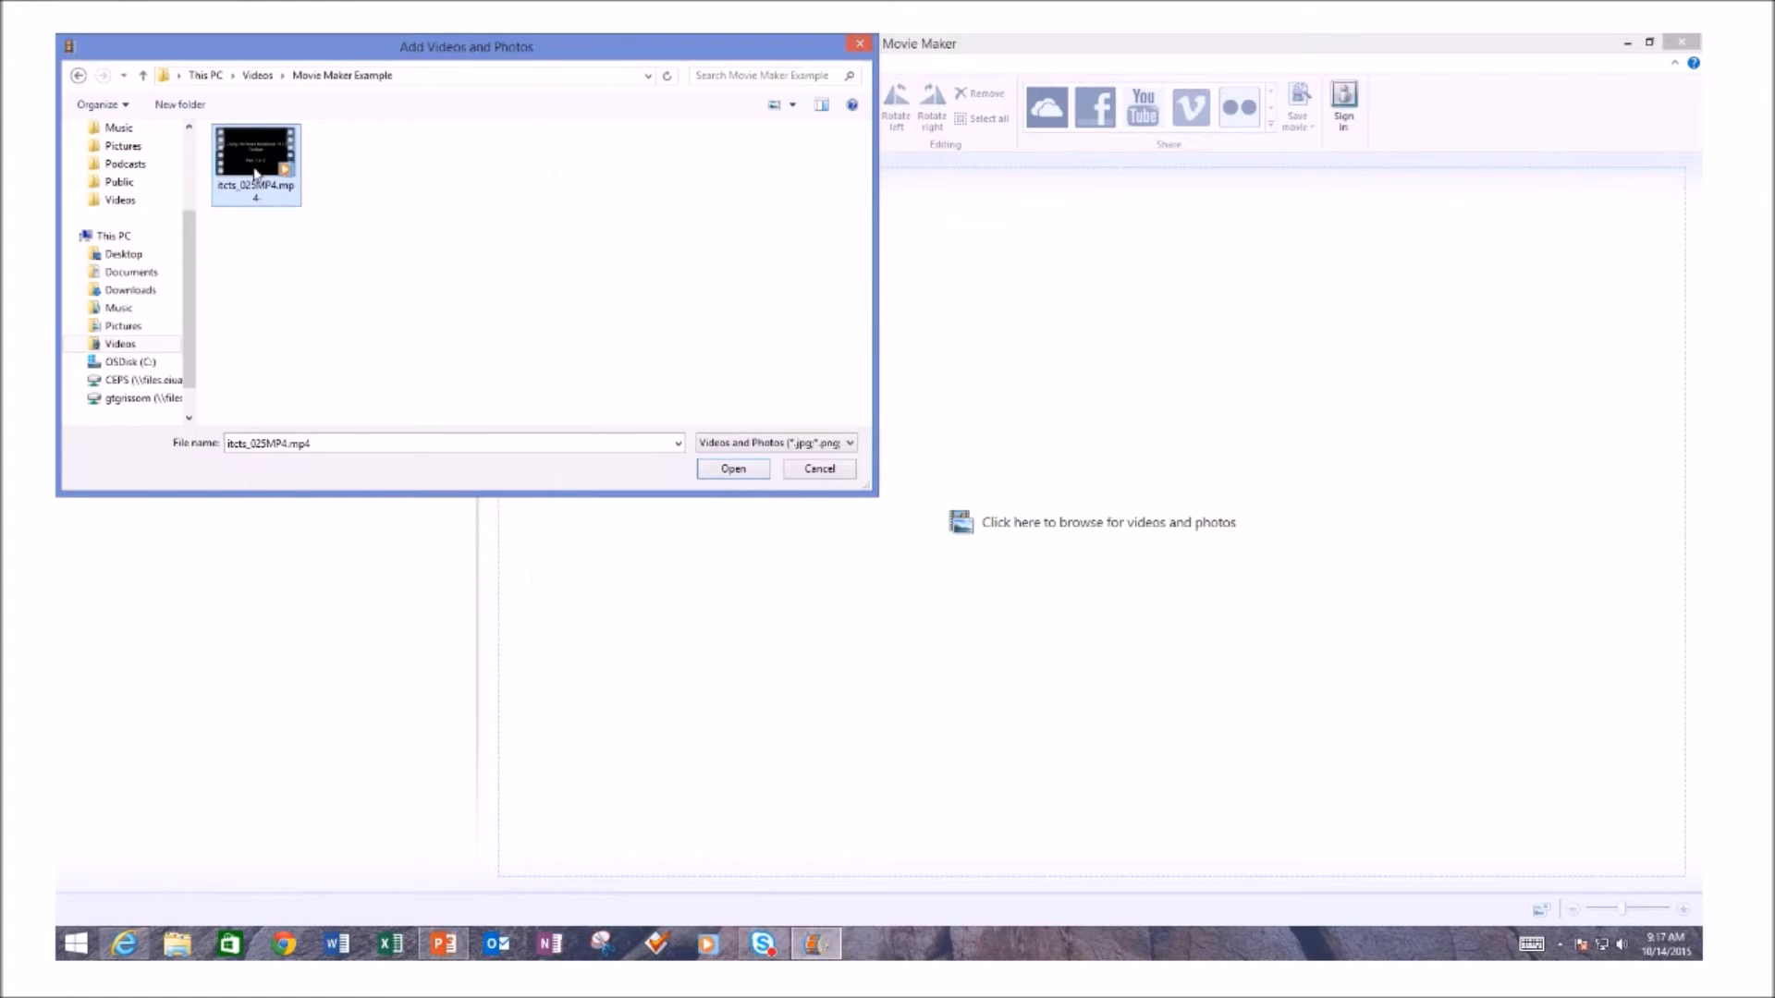
pyautogui.click(733, 469)
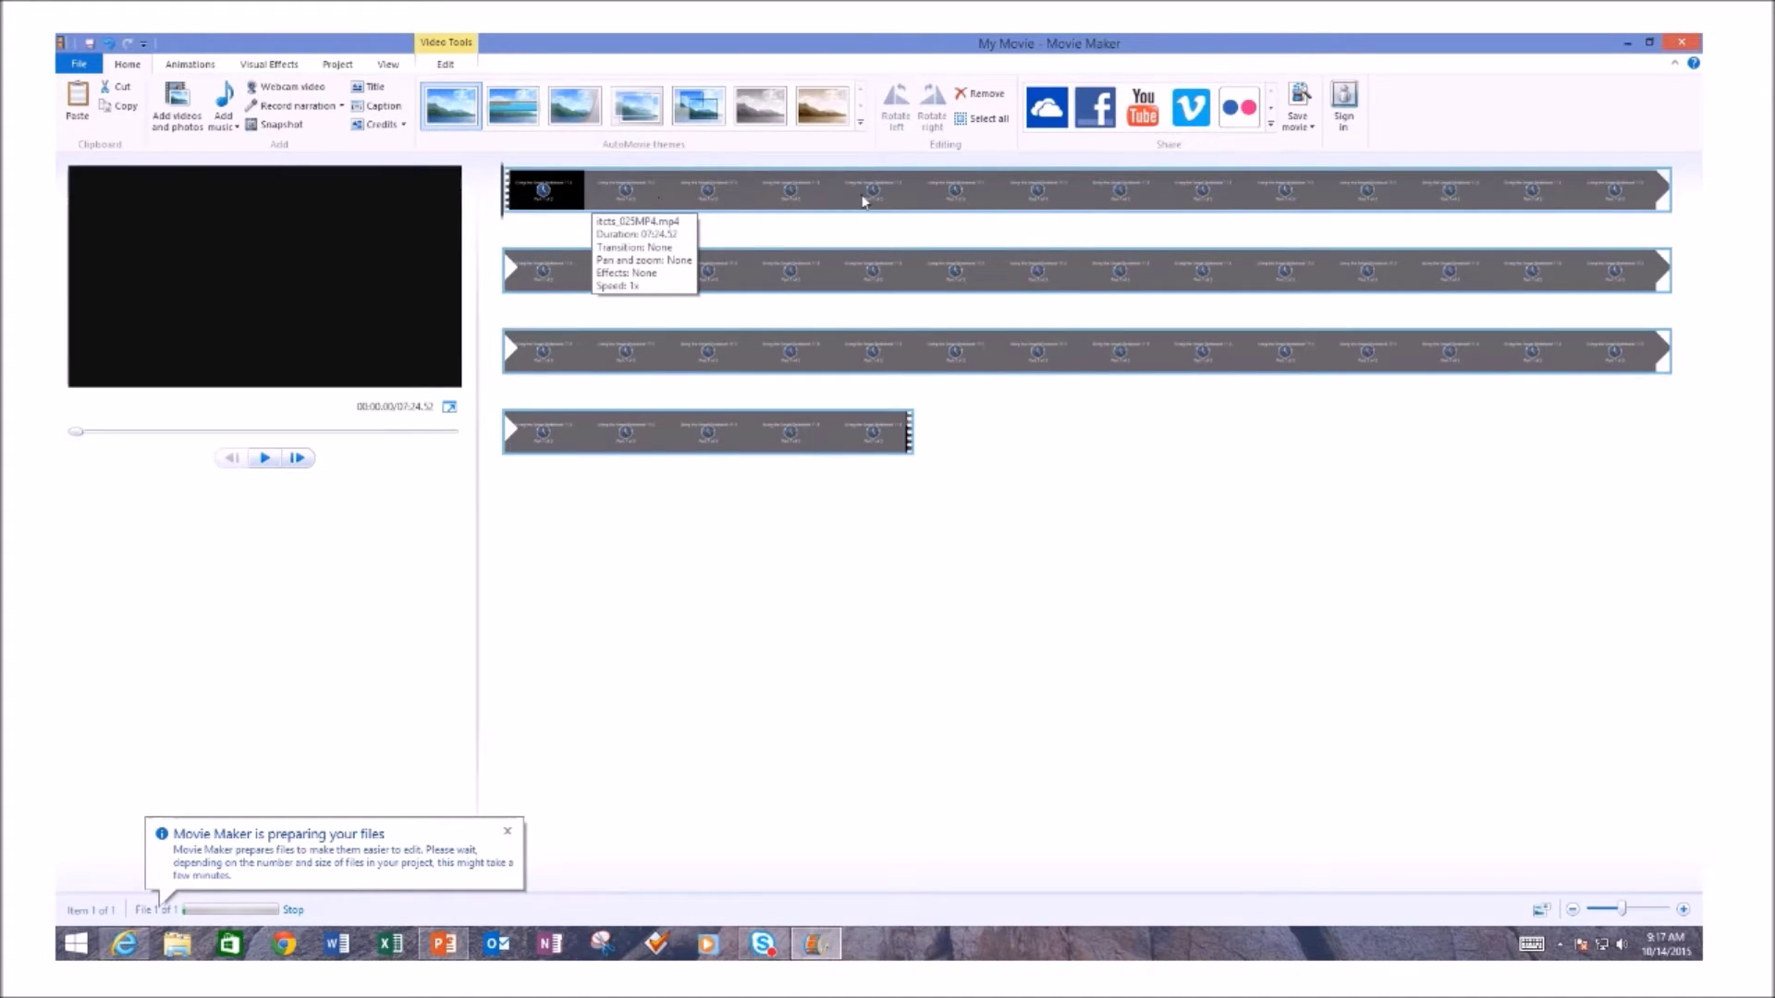
# Switch to Internet Explorer, time the video's preparation with Online-Stopwatch, and clear the stopwatch and minimize the browser when preparation ends
pyautogui.click(122, 950)
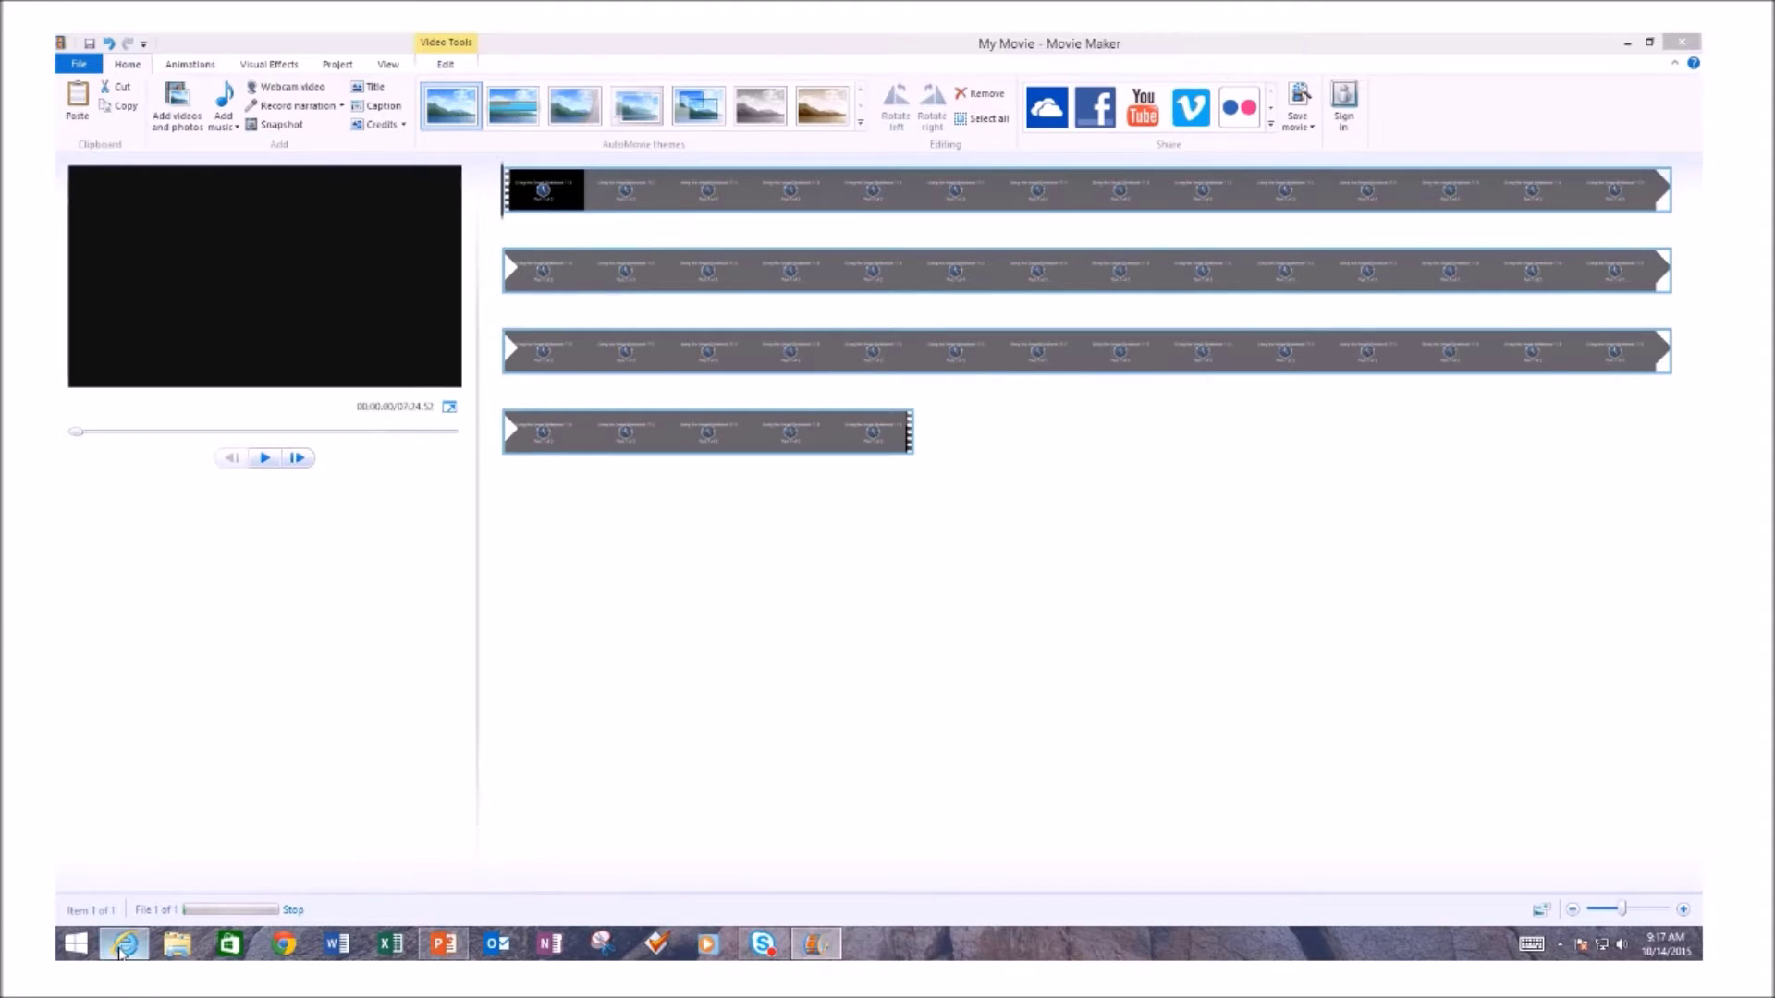
pyautogui.click(1193, 680)
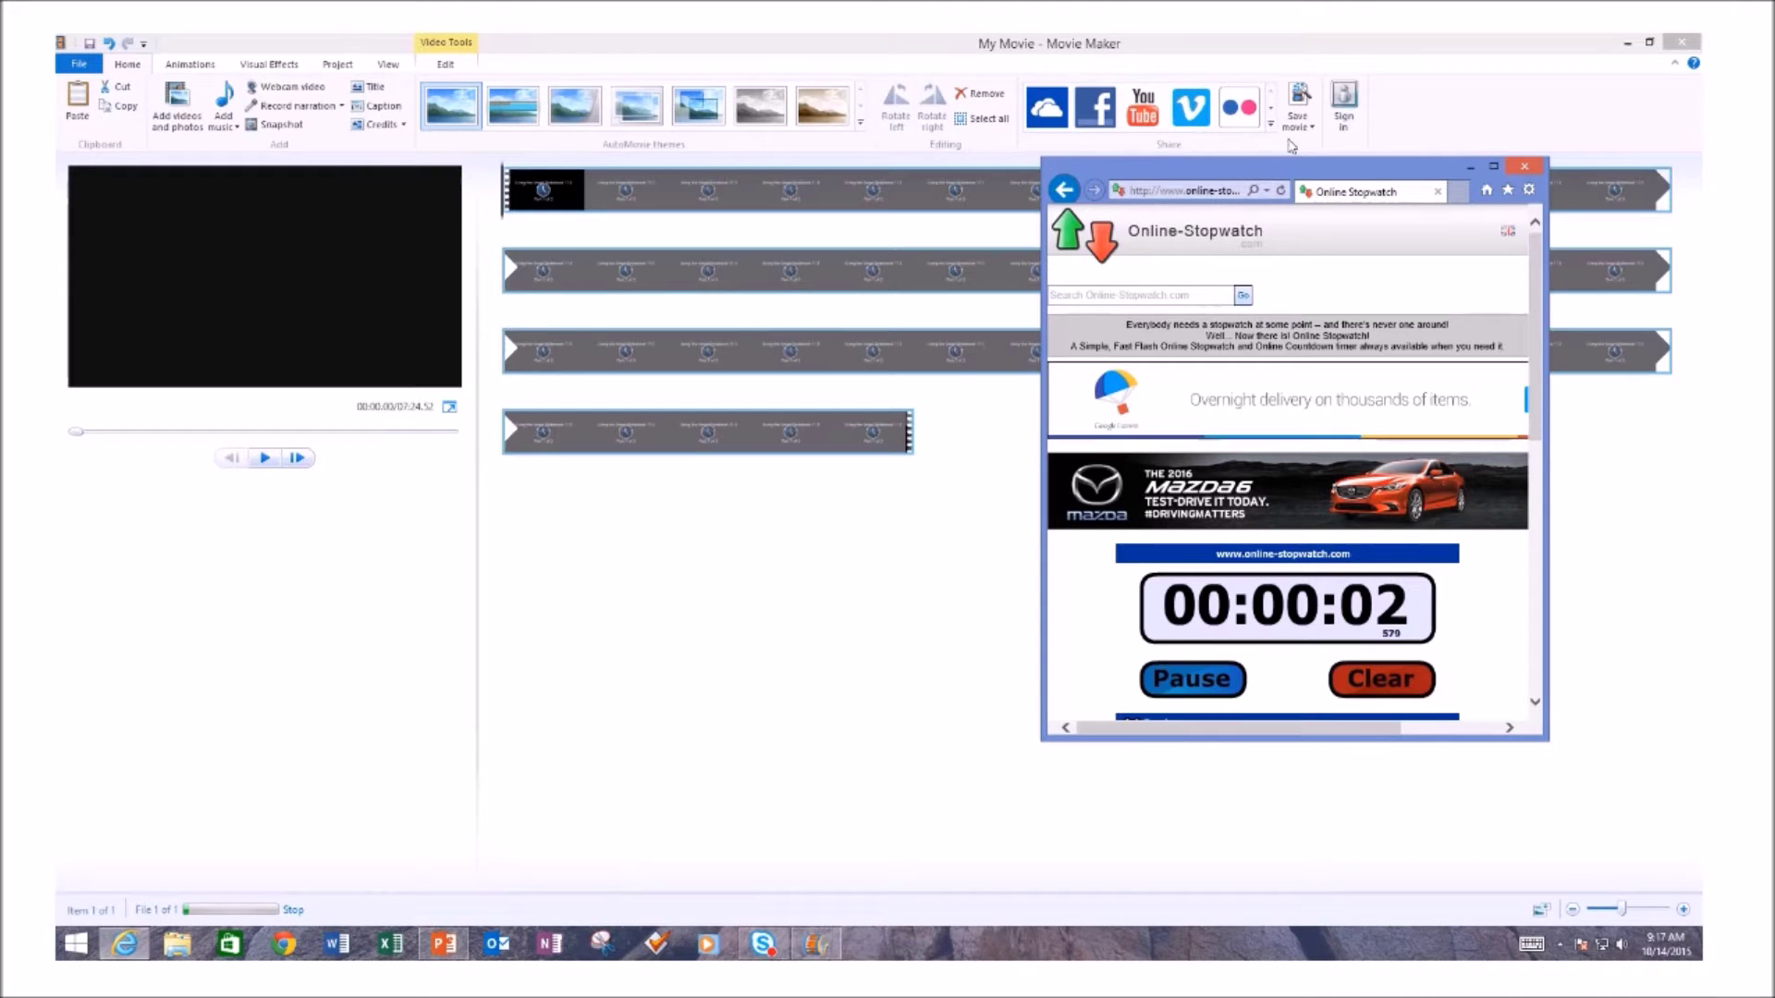
pyautogui.moveTo(1311, 176); pyautogui.dragTo(1124, 212)
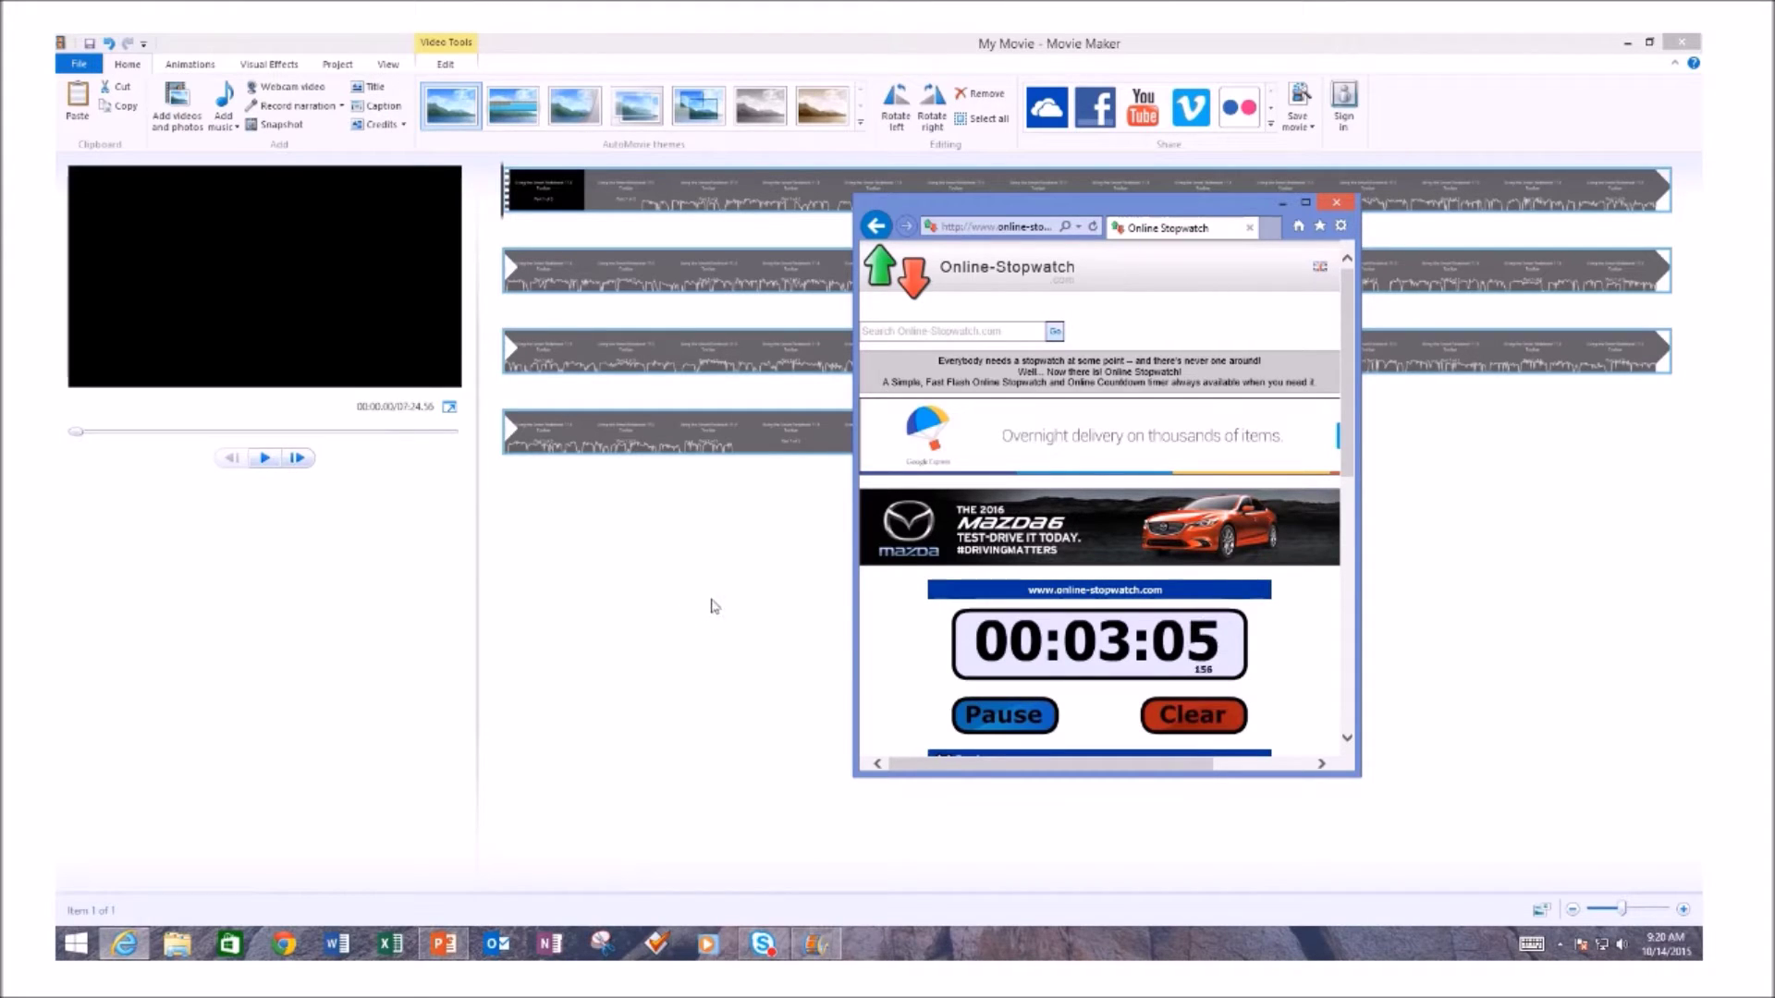
pyautogui.click(1043, 720)
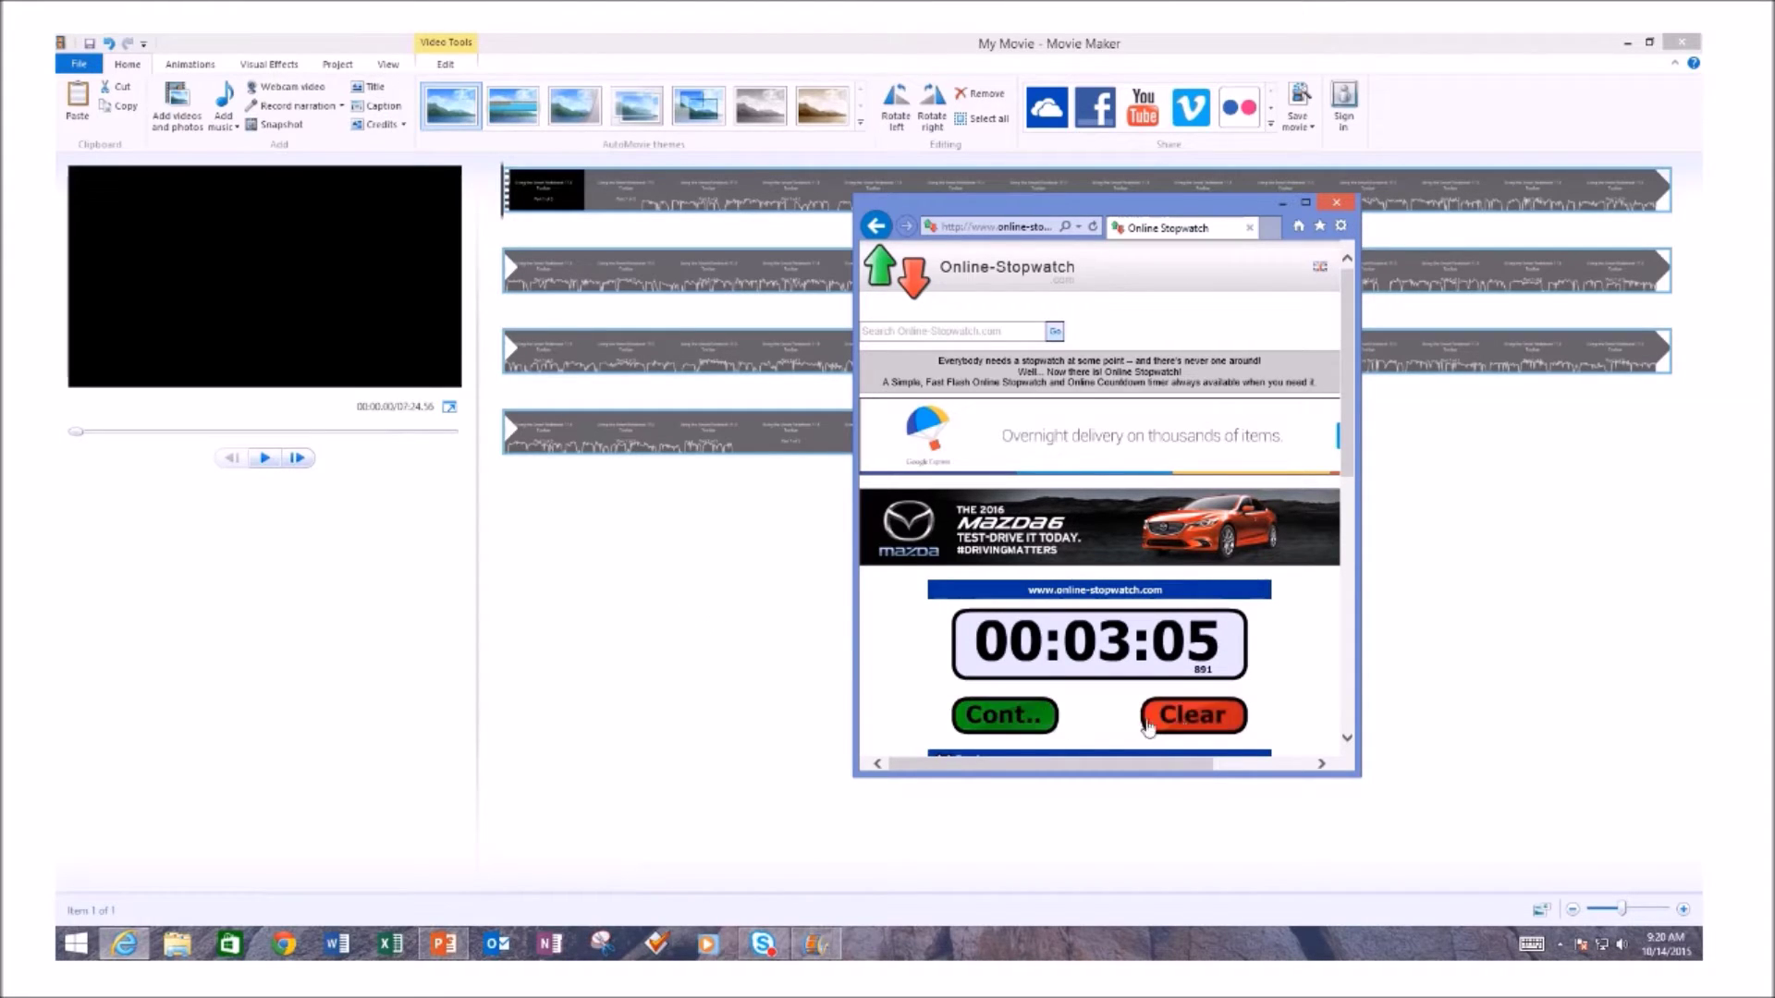
pyautogui.click(1184, 721)
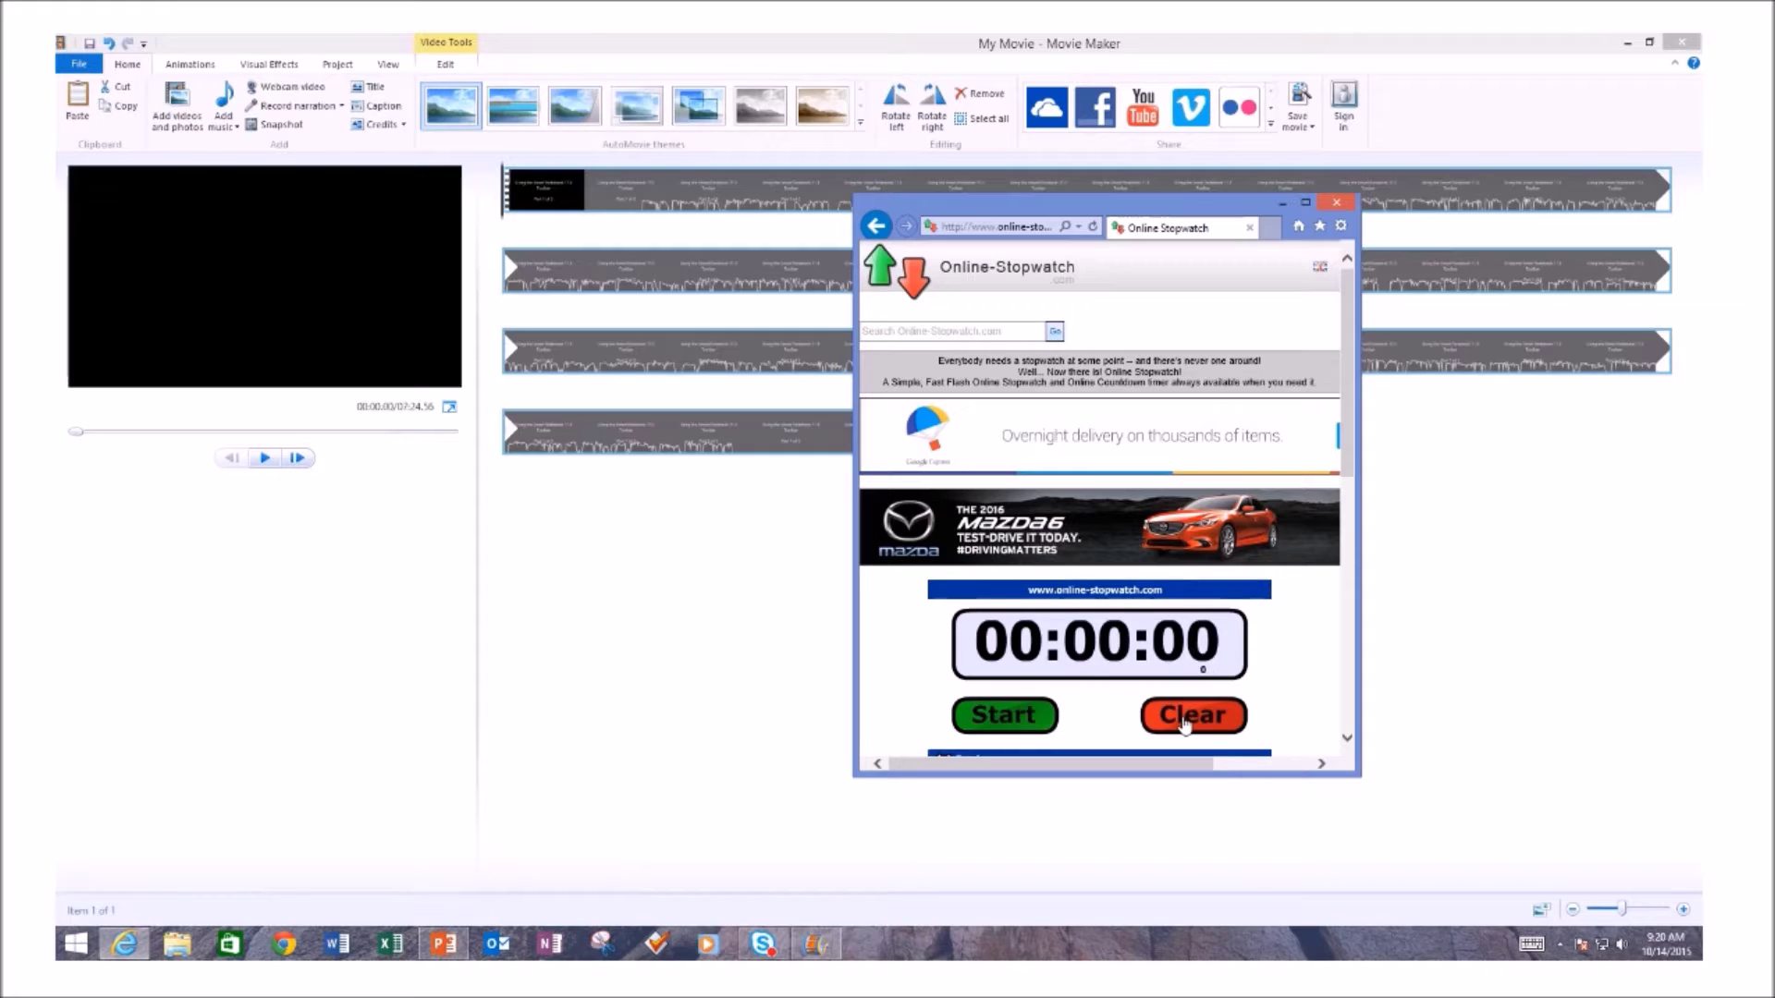
pyautogui.click(1282, 203)
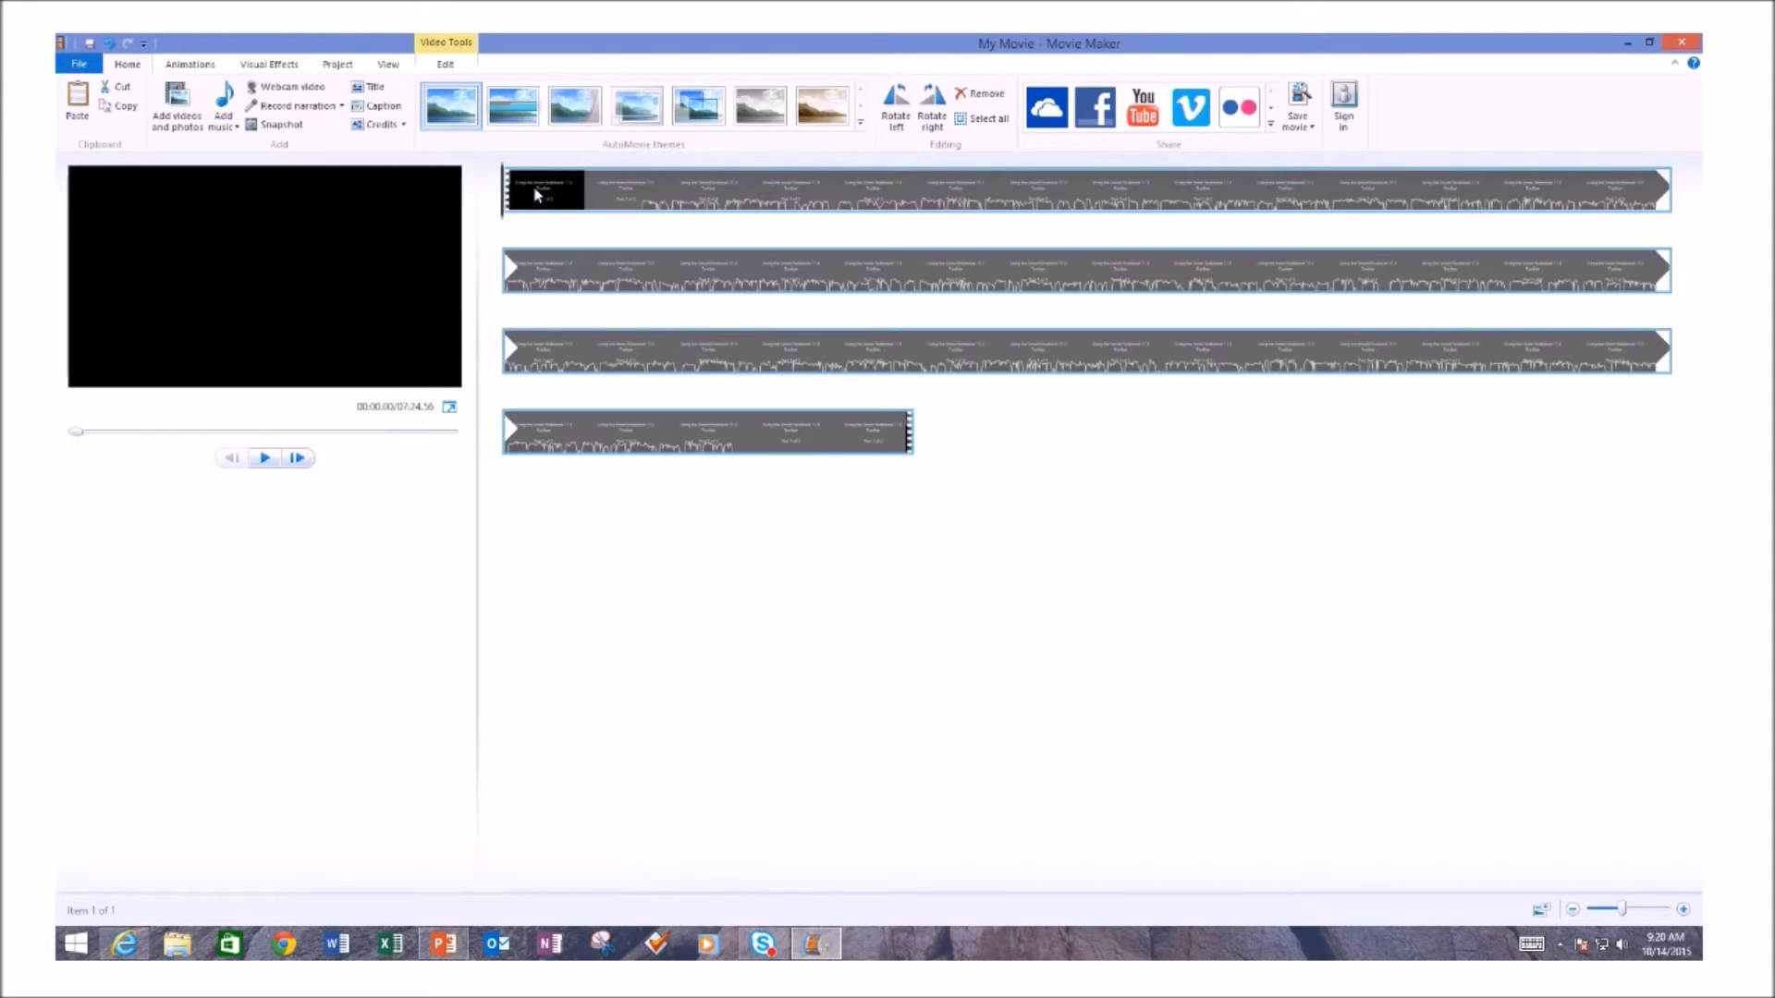
# Skim the first row of the clip and play it briefly to place the playhead at about 02:00
pyautogui.click(766, 184)
pyautogui.click(919, 198)
pyautogui.click(1070, 200)
pyautogui.click(1120, 197)
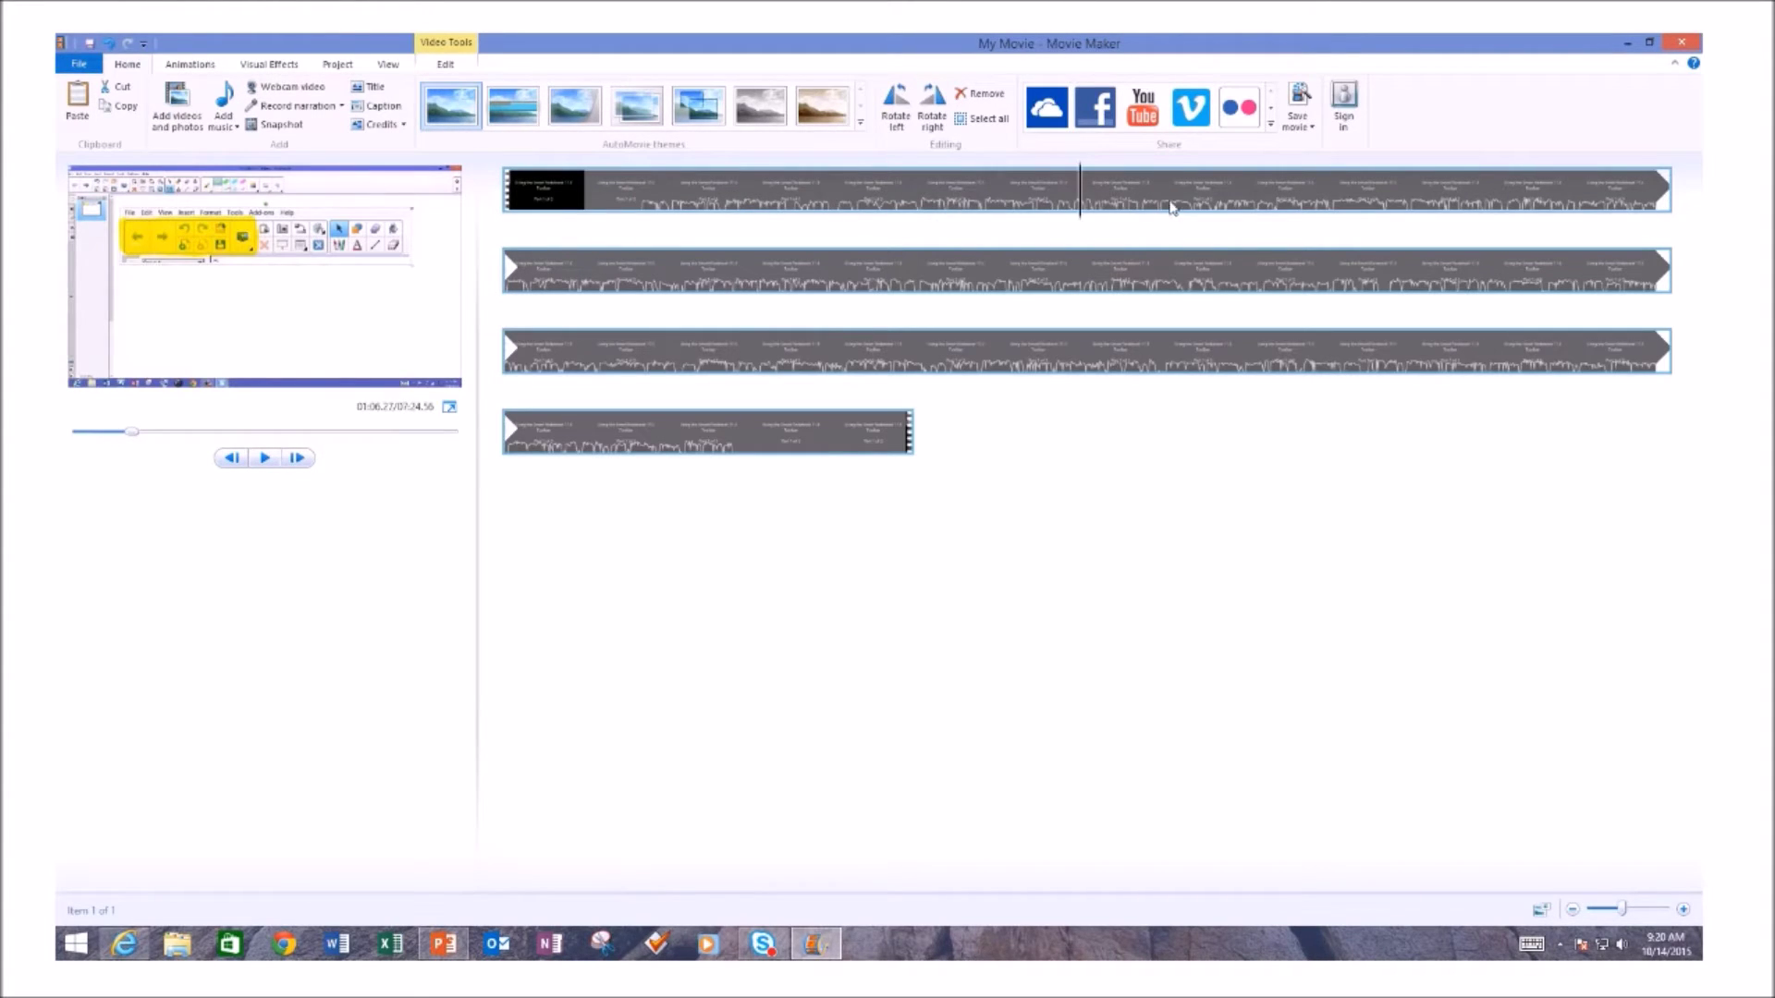
pyautogui.click(1188, 201)
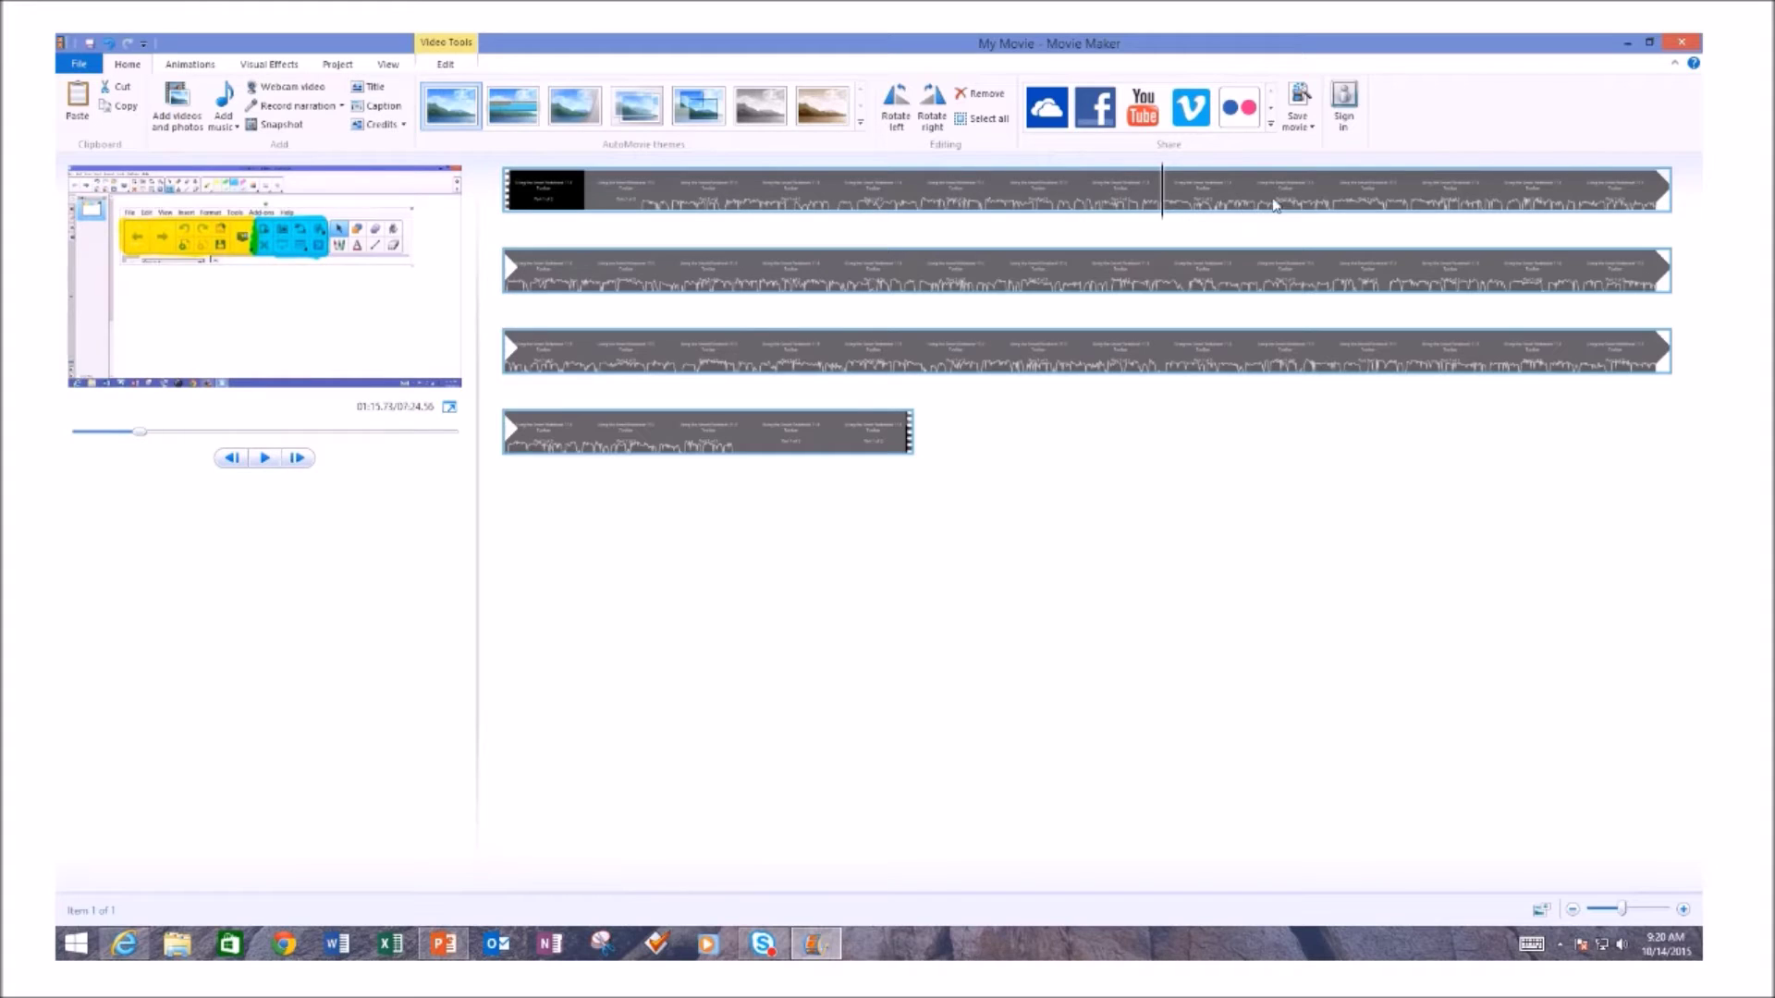
pyautogui.click(1357, 201)
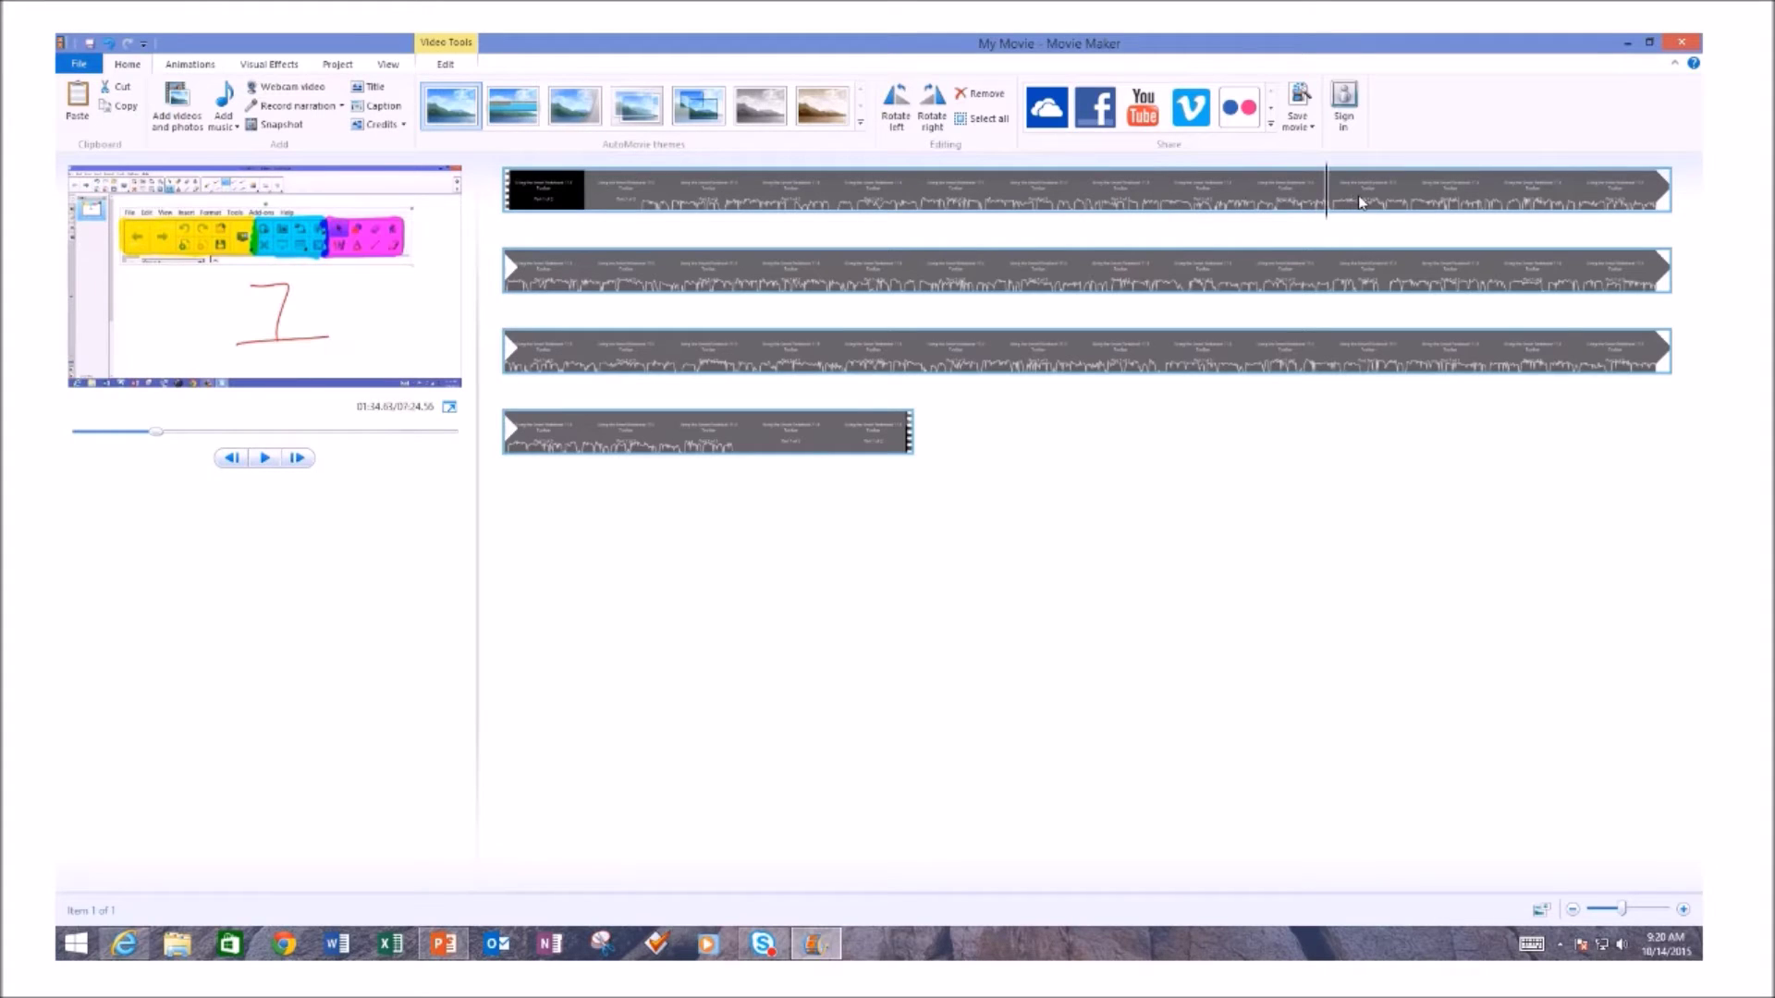
pyautogui.click(1435, 194)
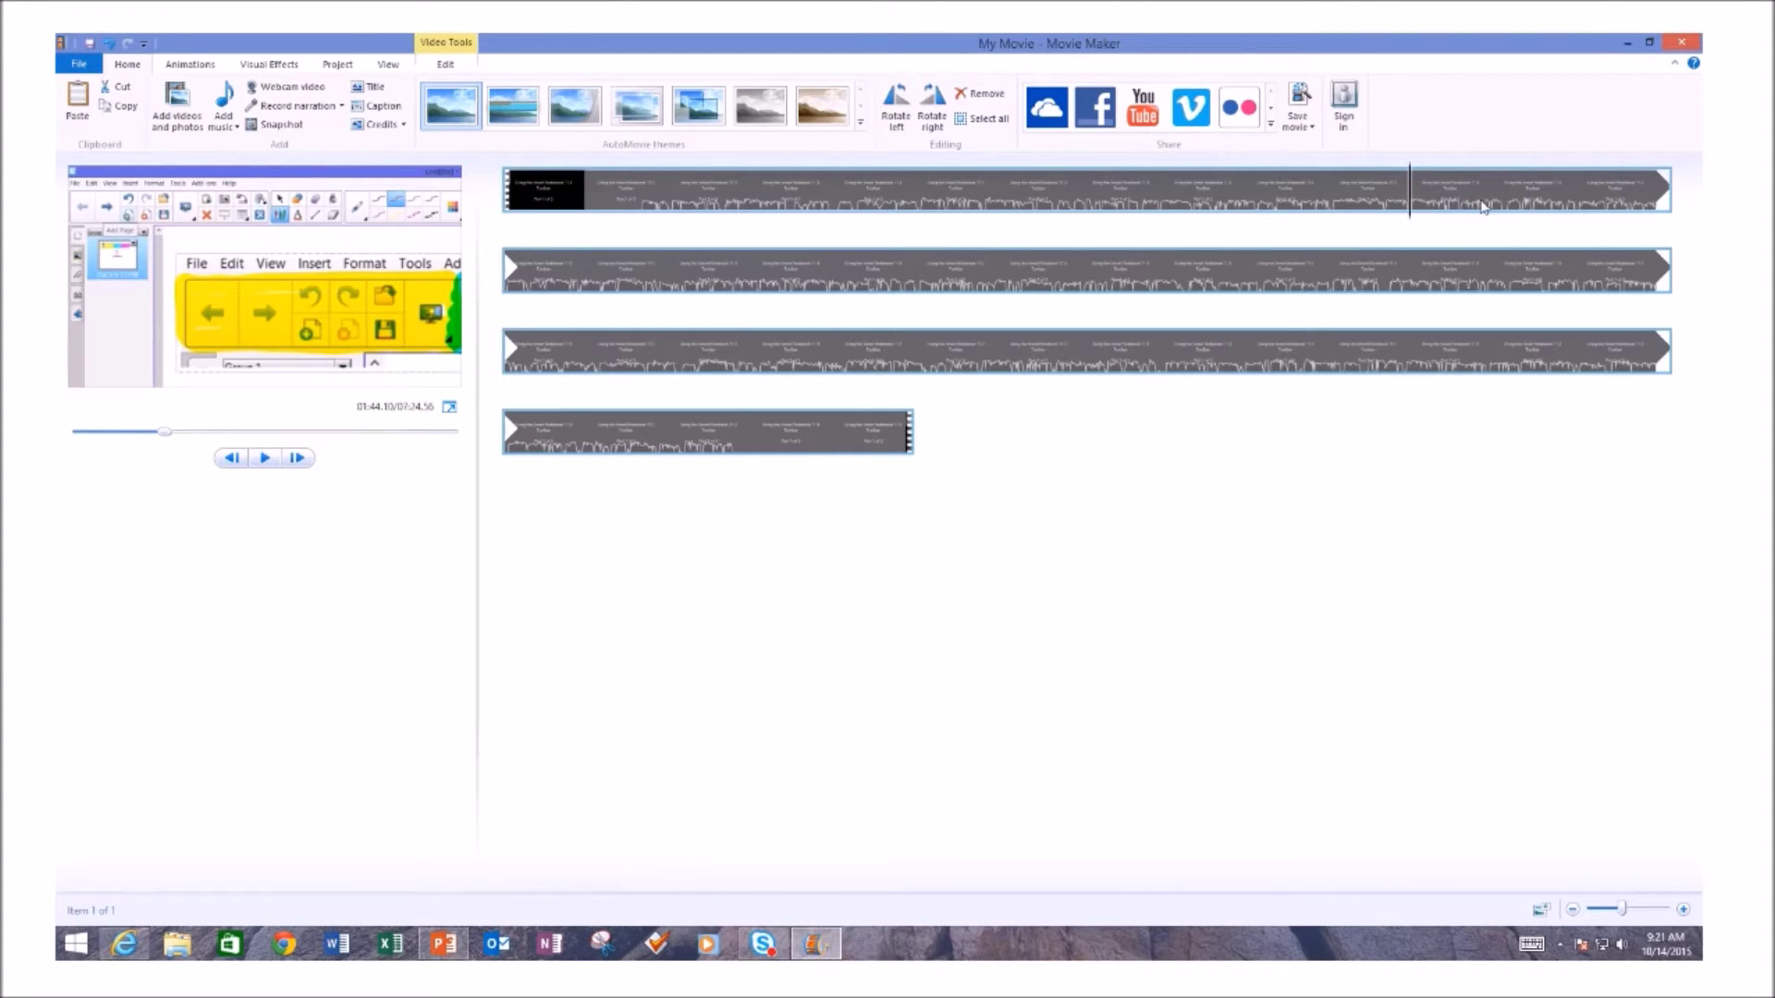
pyautogui.click(1532, 205)
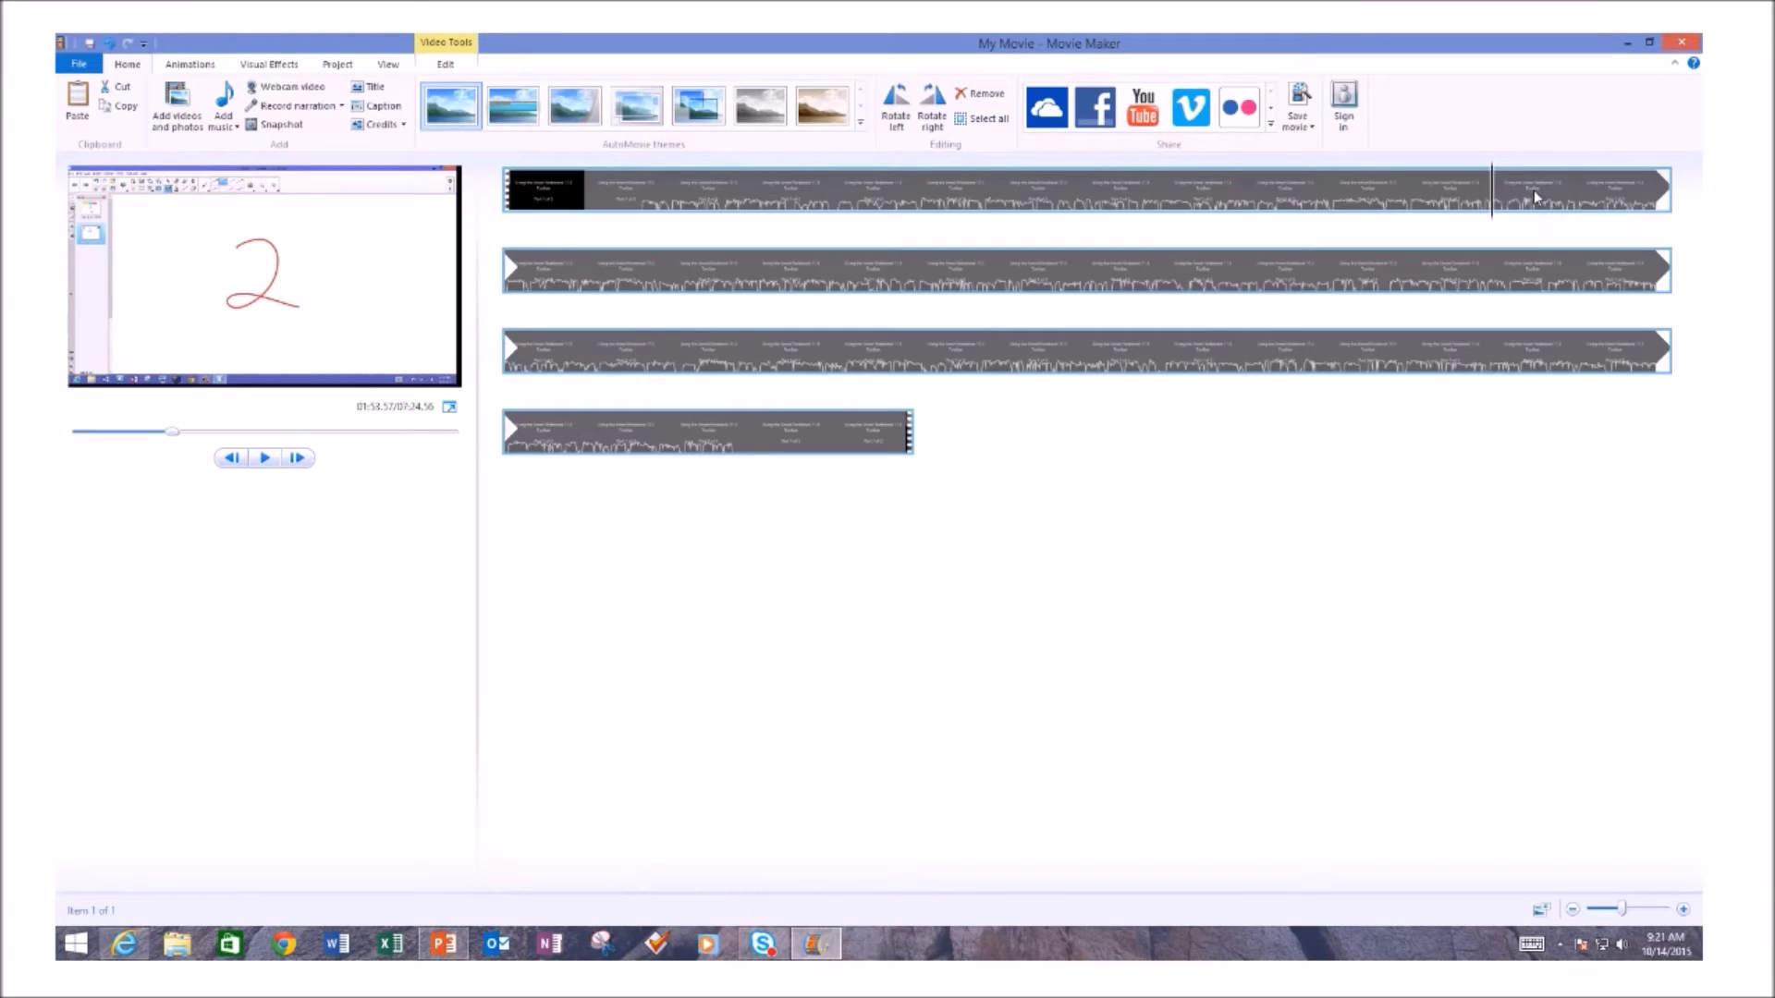
pyautogui.click(1575, 190)
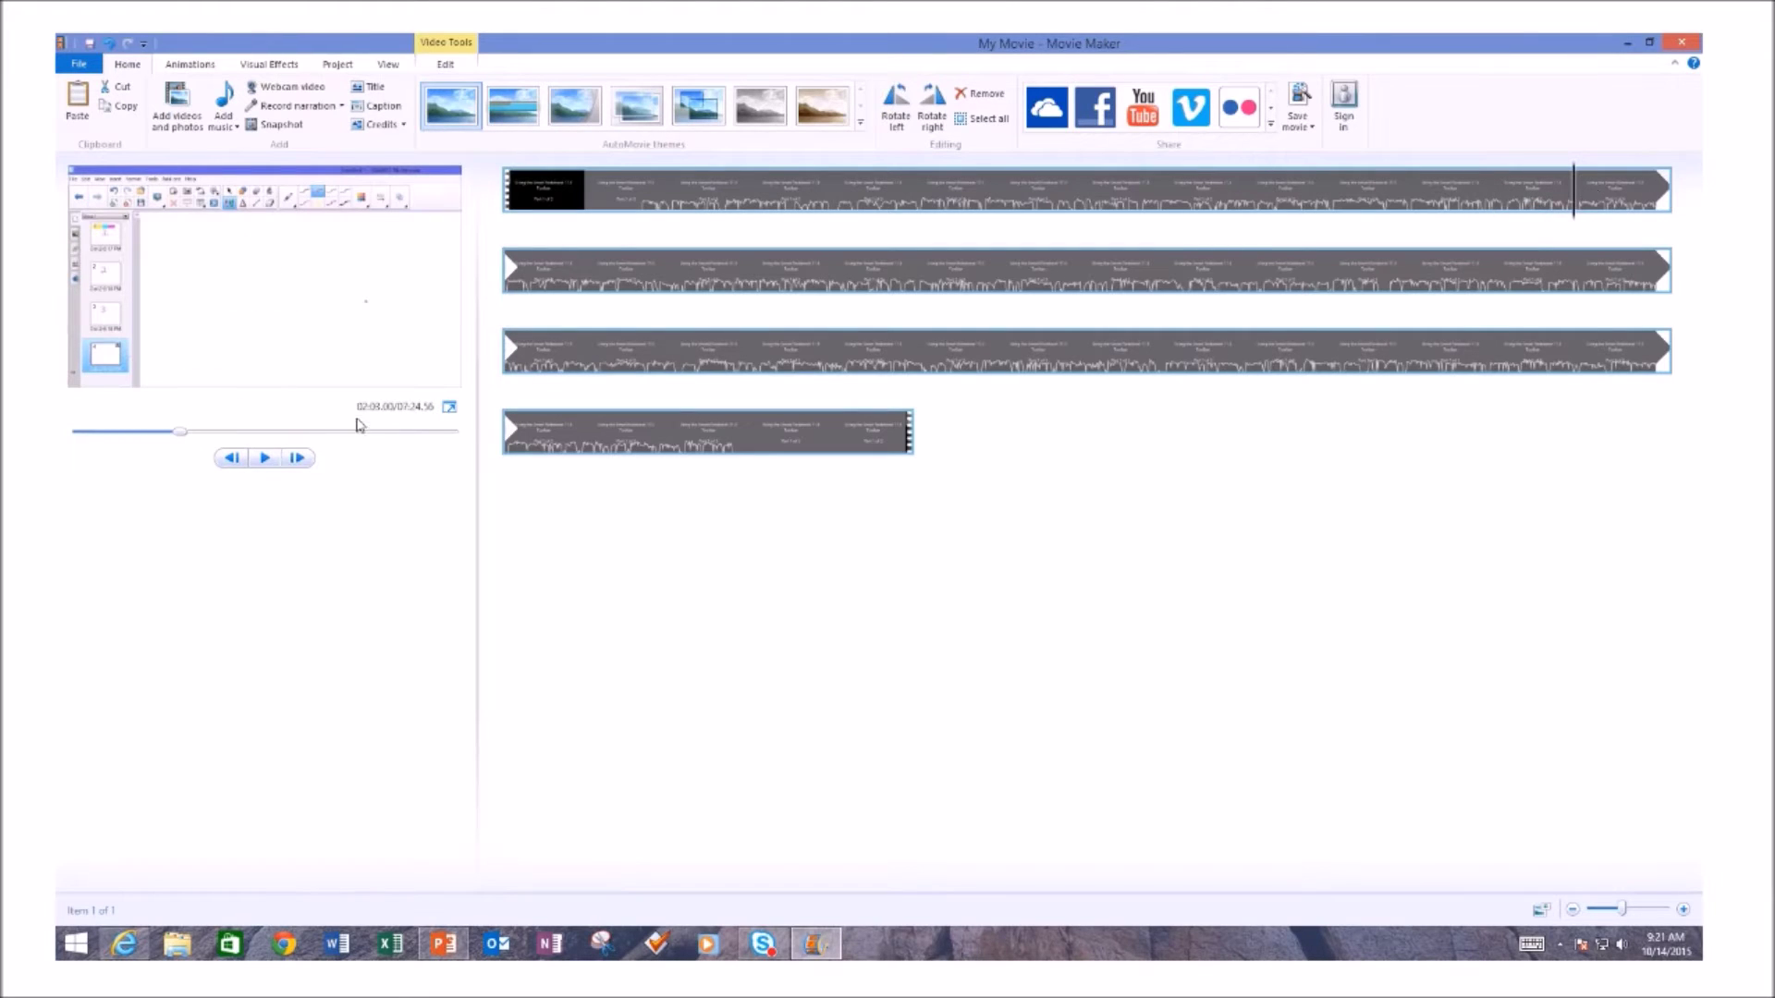
pyautogui.click(1493, 202)
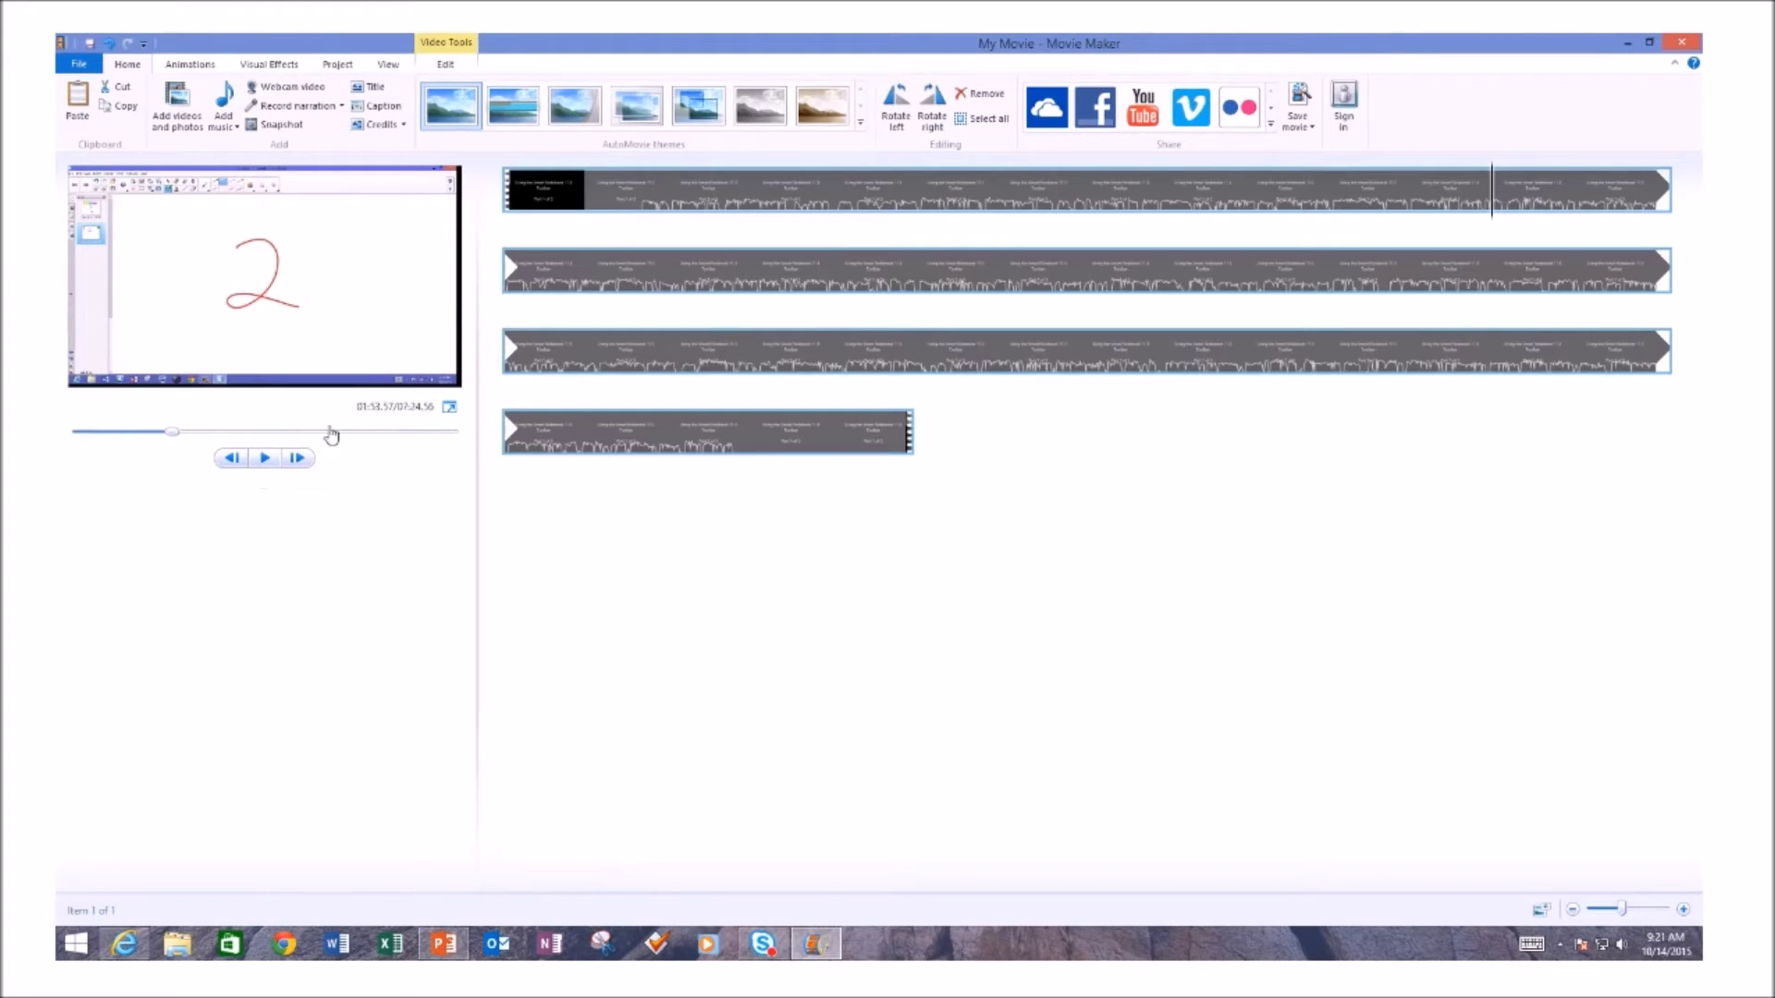
pyautogui.click(263, 462)
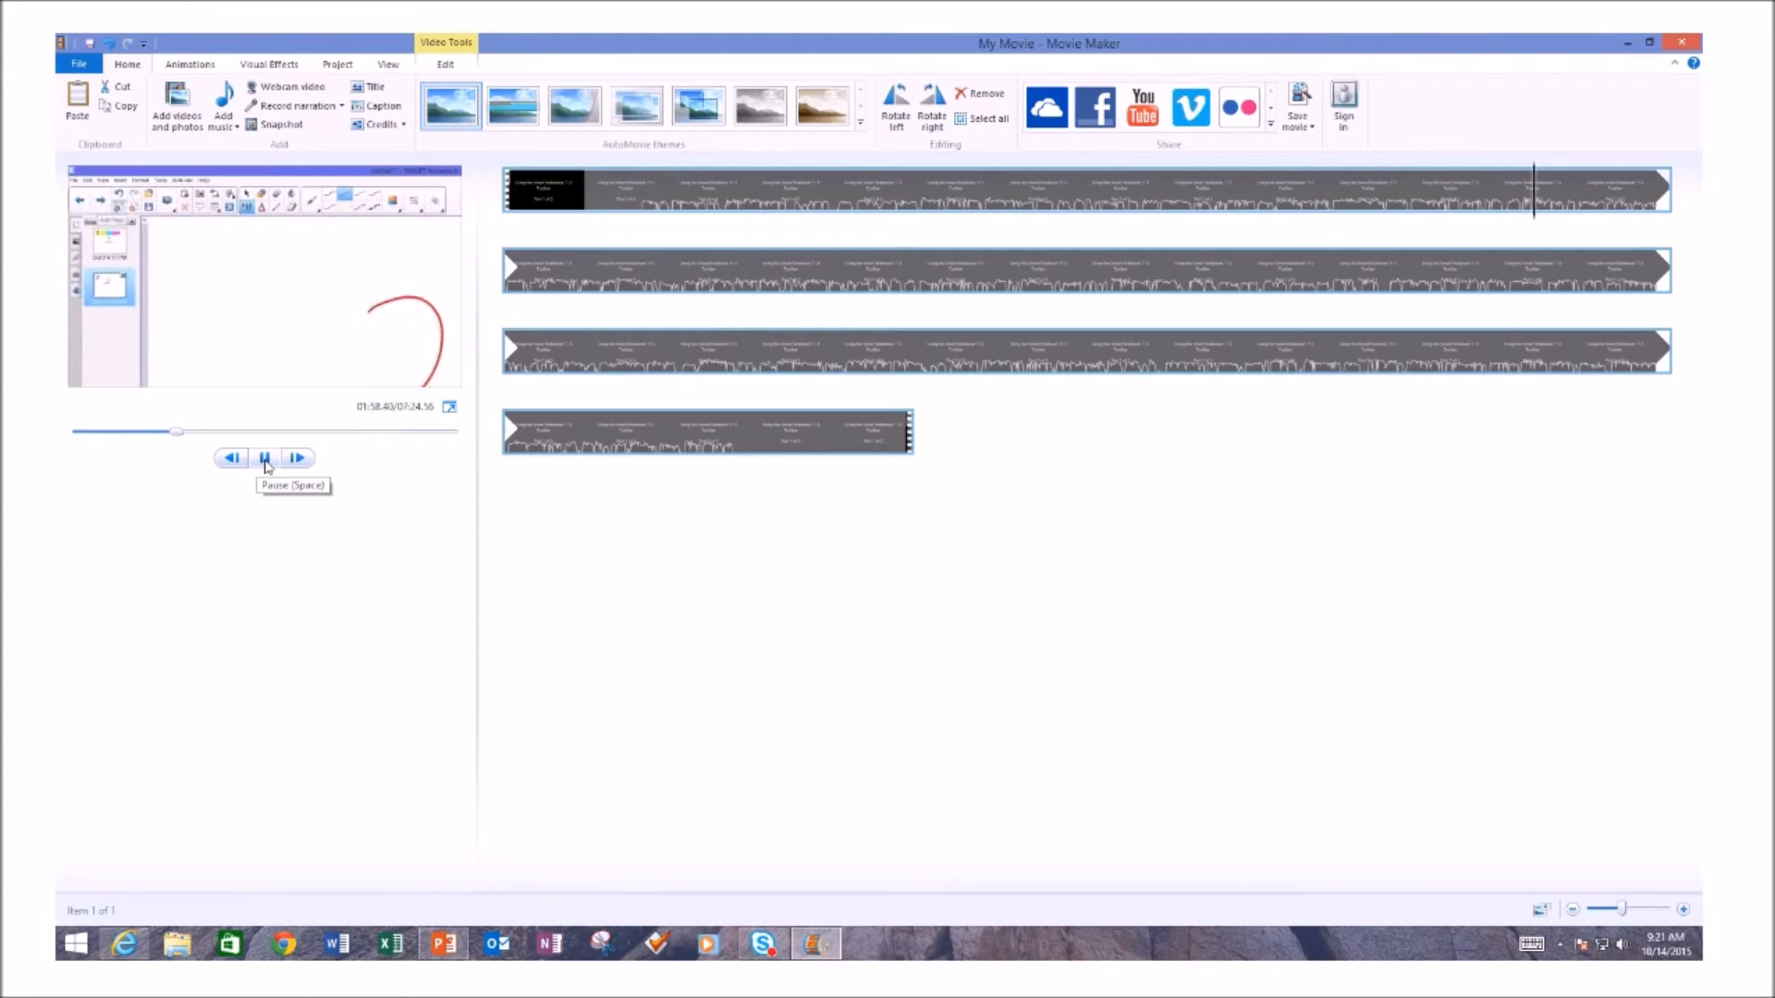
pyautogui.click(265, 460)
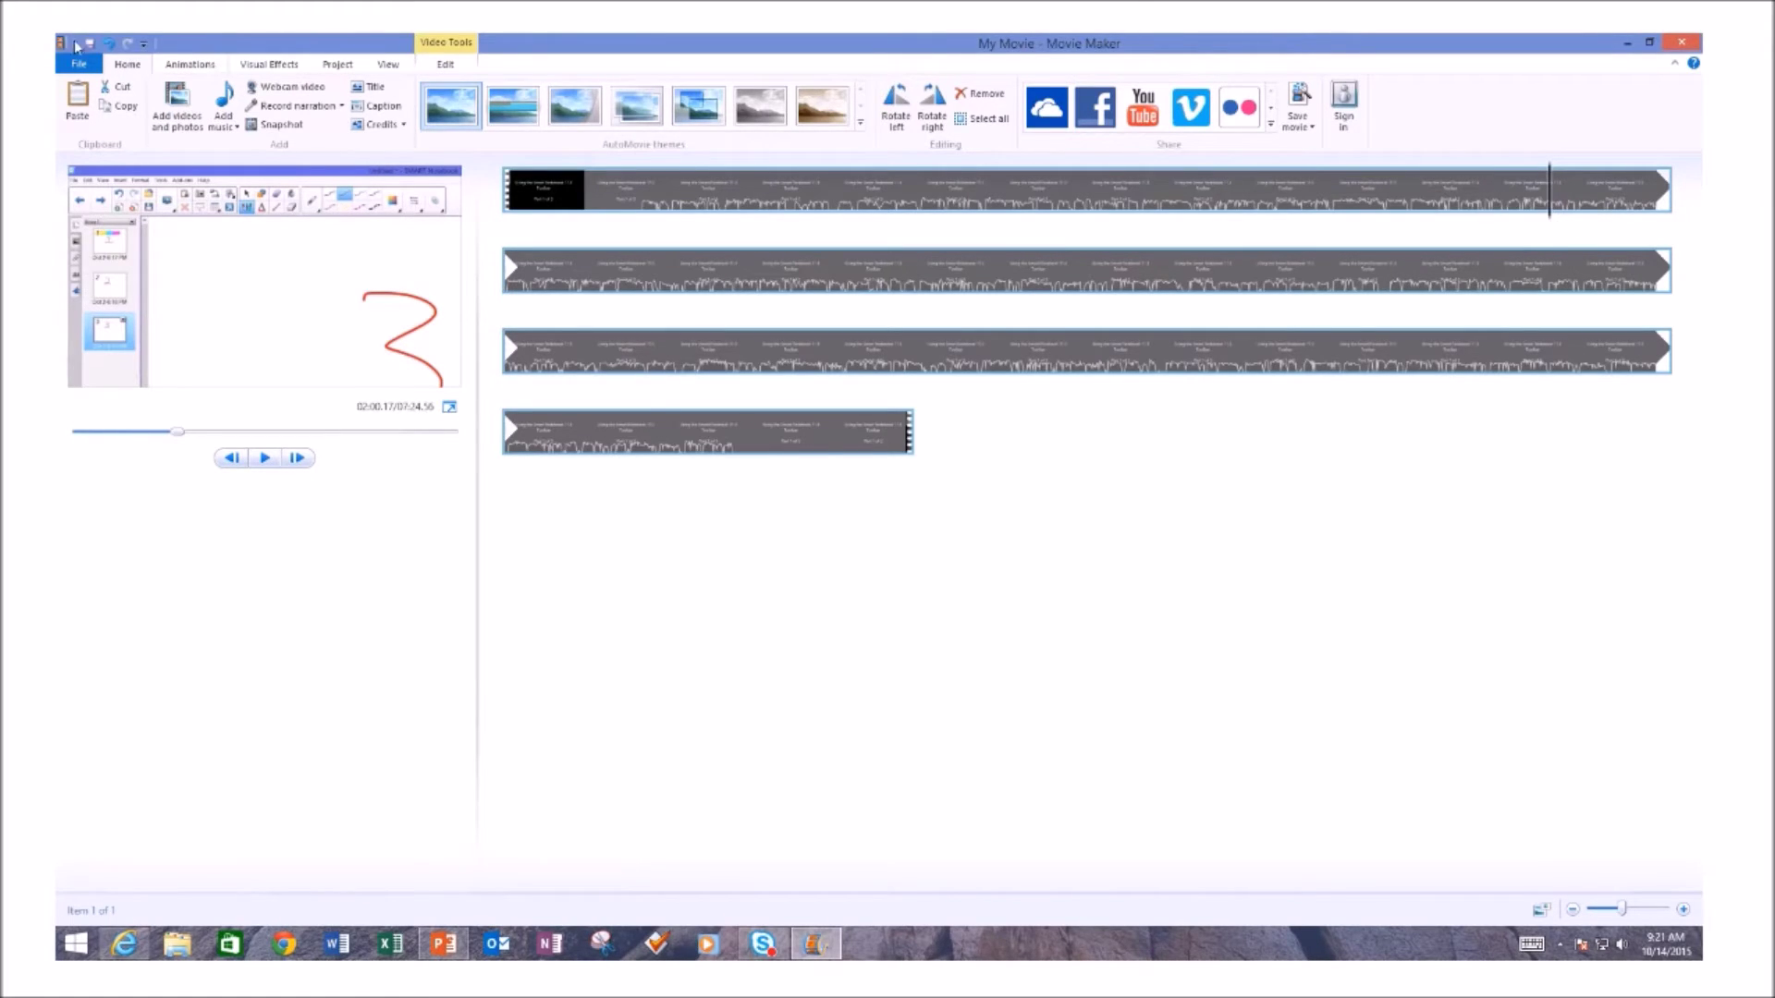
# Split the clip at the playhead and delete the segment before the split
pyautogui.click(440, 69)
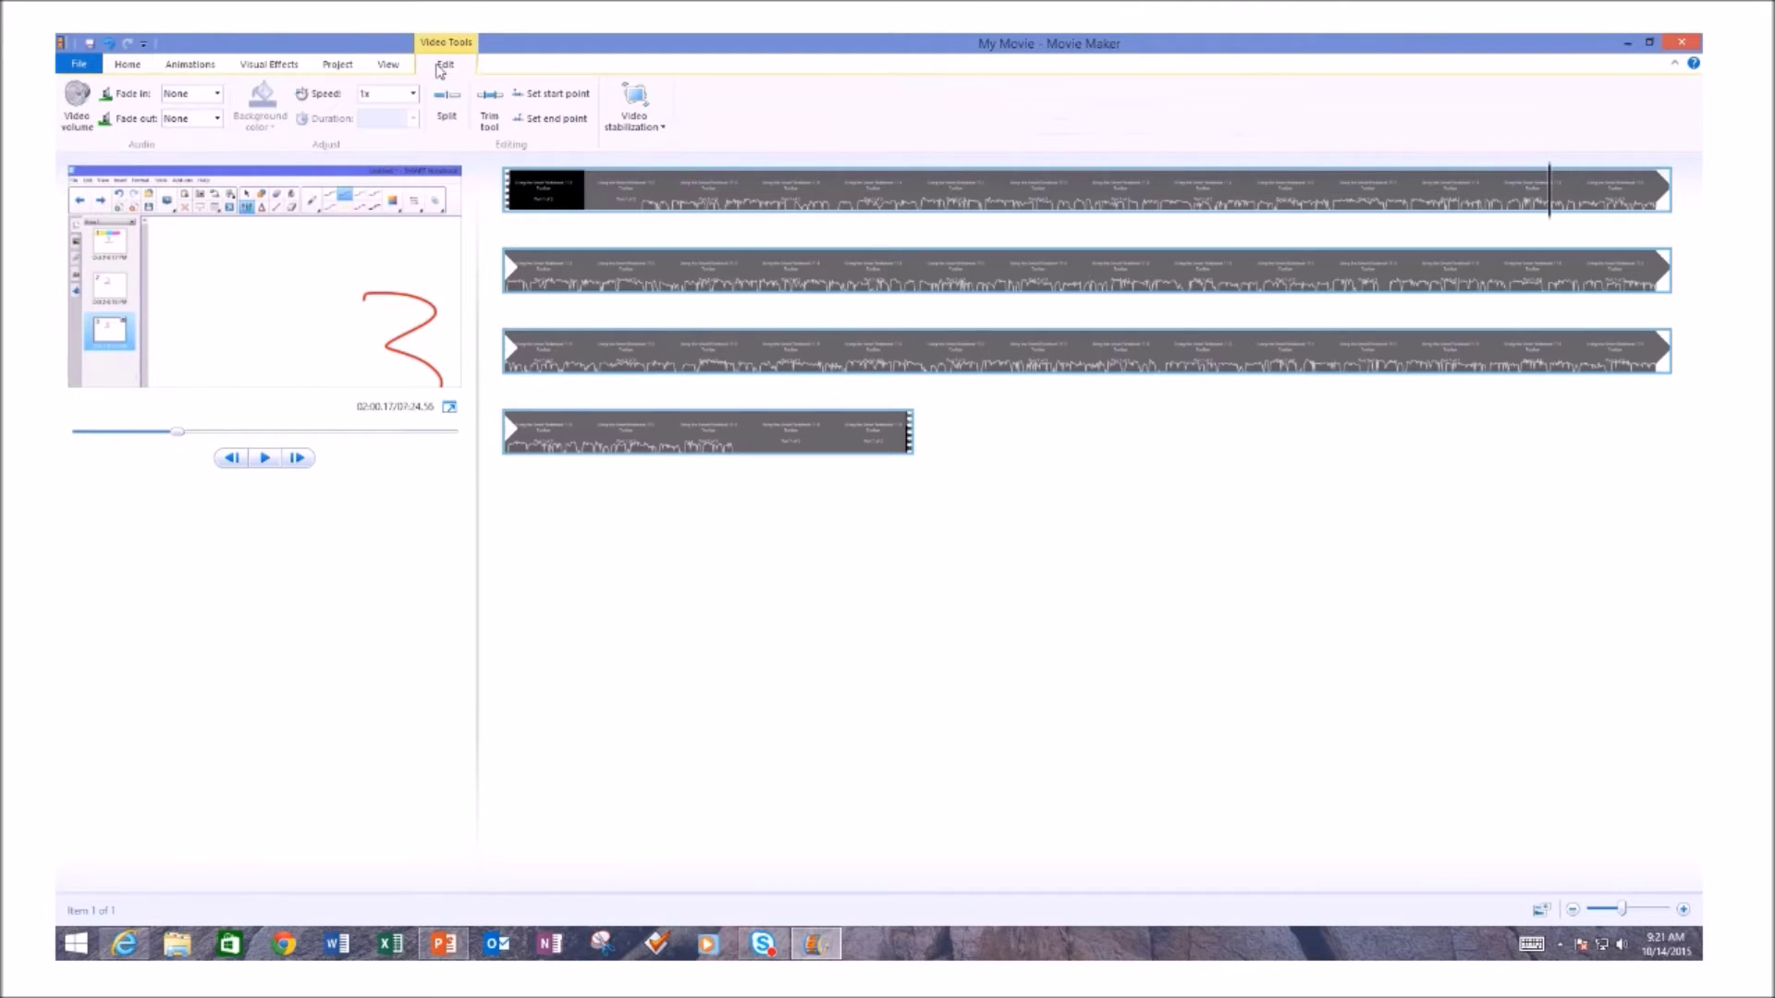
pyautogui.click(451, 113)
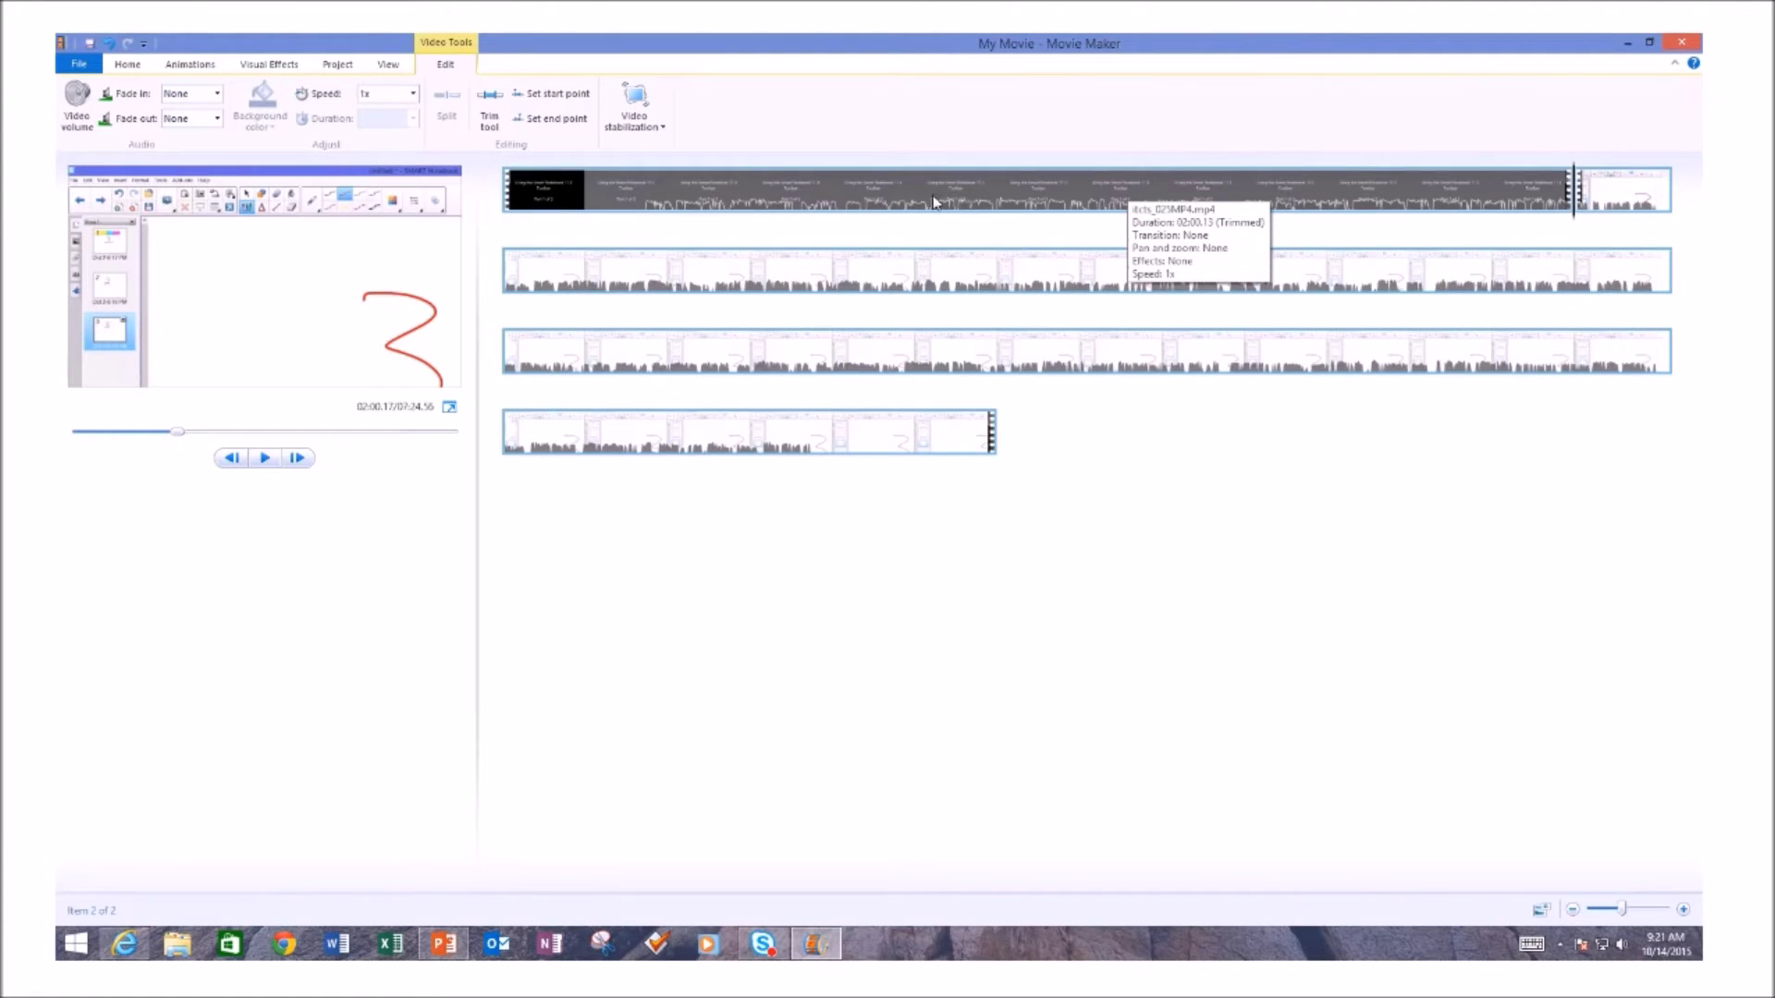
pyautogui.click(1059, 194)
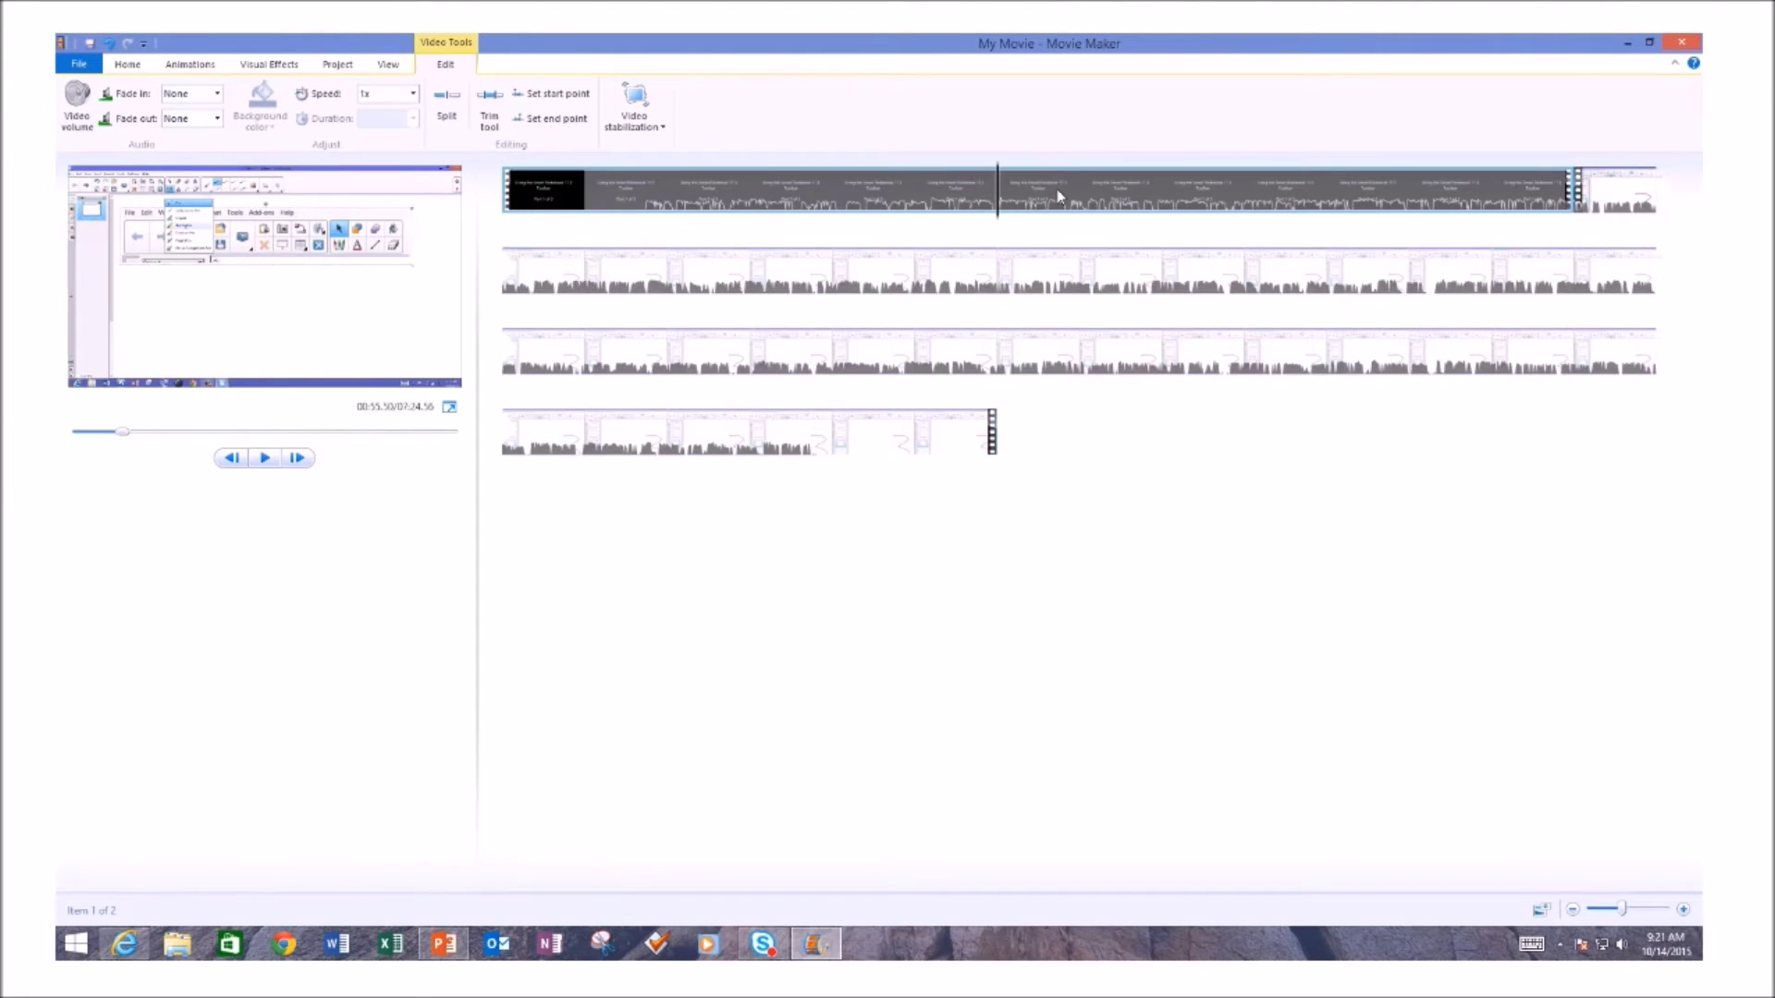
pyautogui.press('Delete')
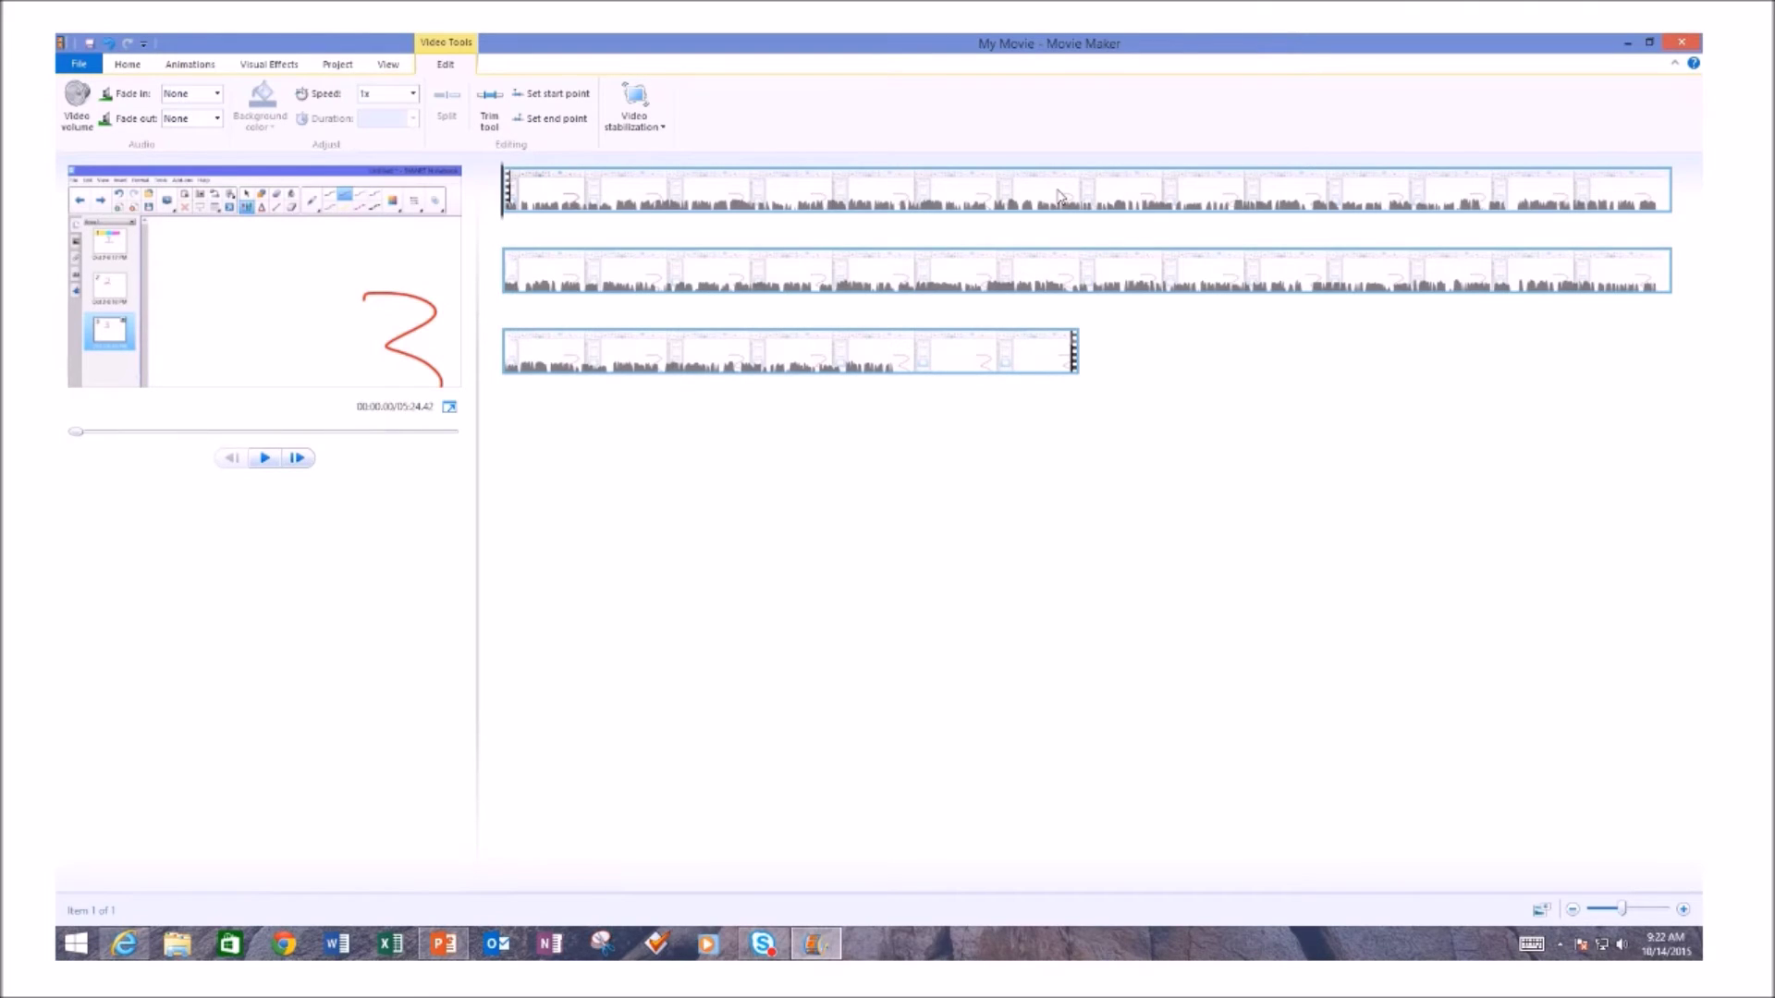
# Skim the remaining clip and play it briefly to place the playhead at about 01:00
pyautogui.click(585, 191)
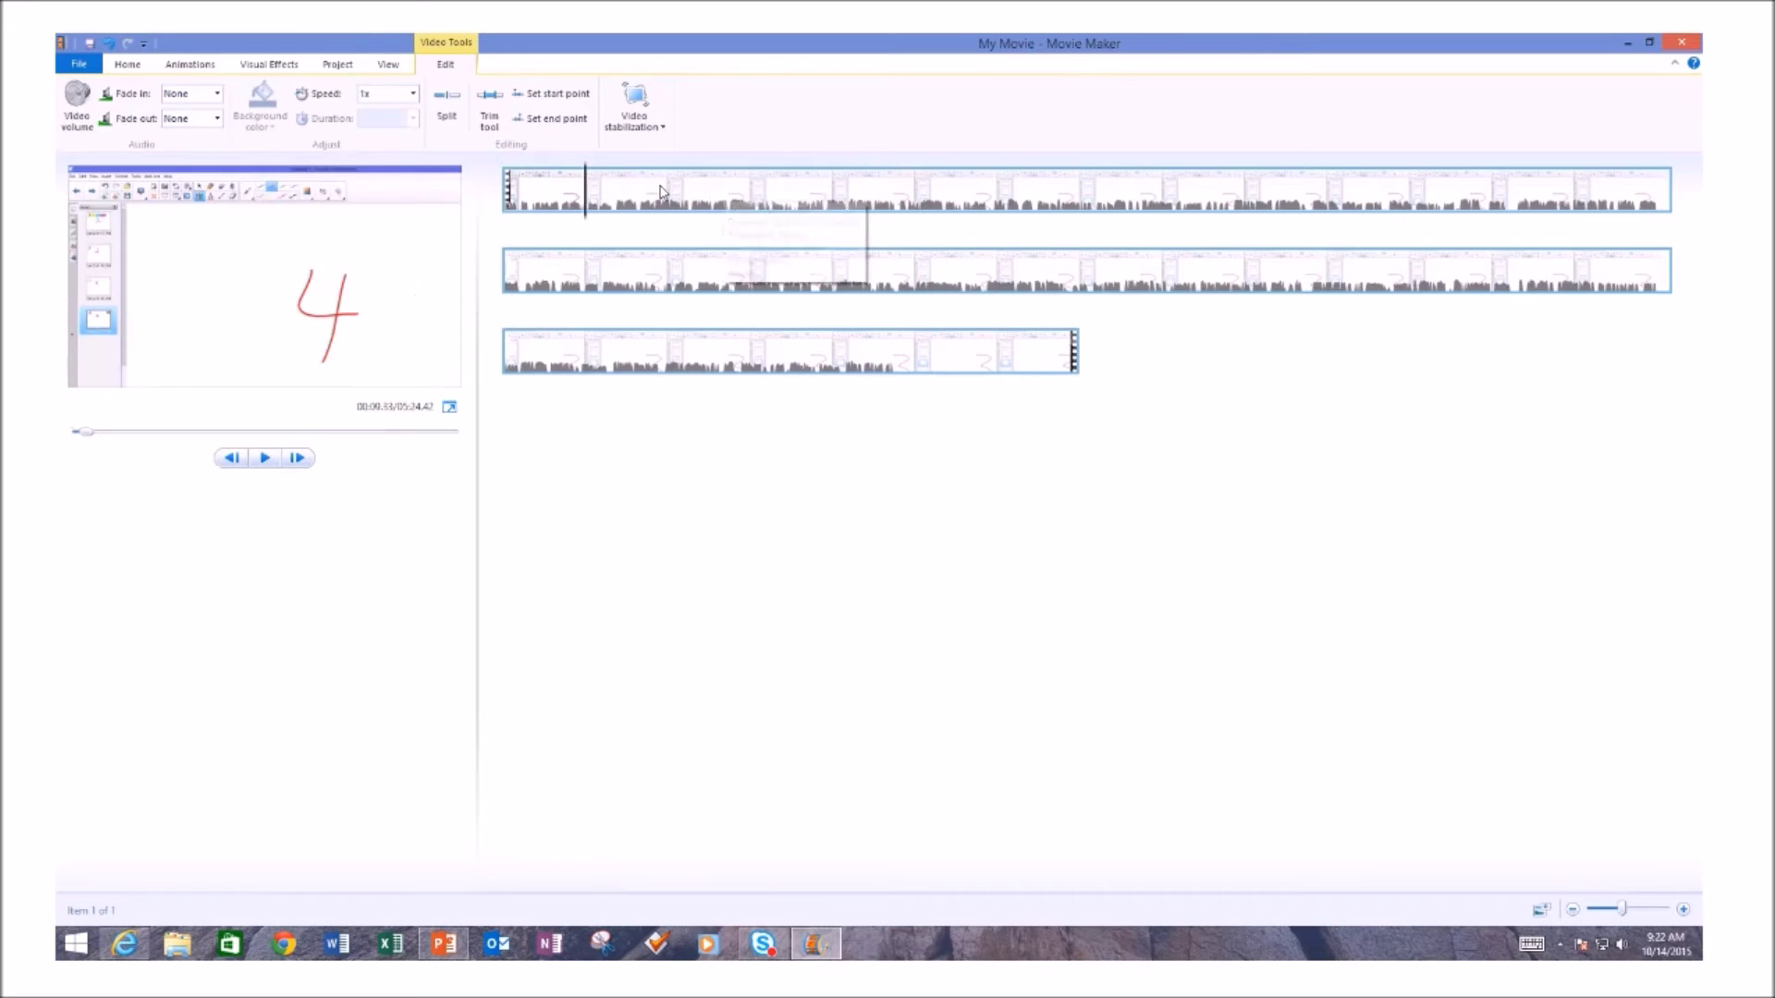
pyautogui.click(508, 196)
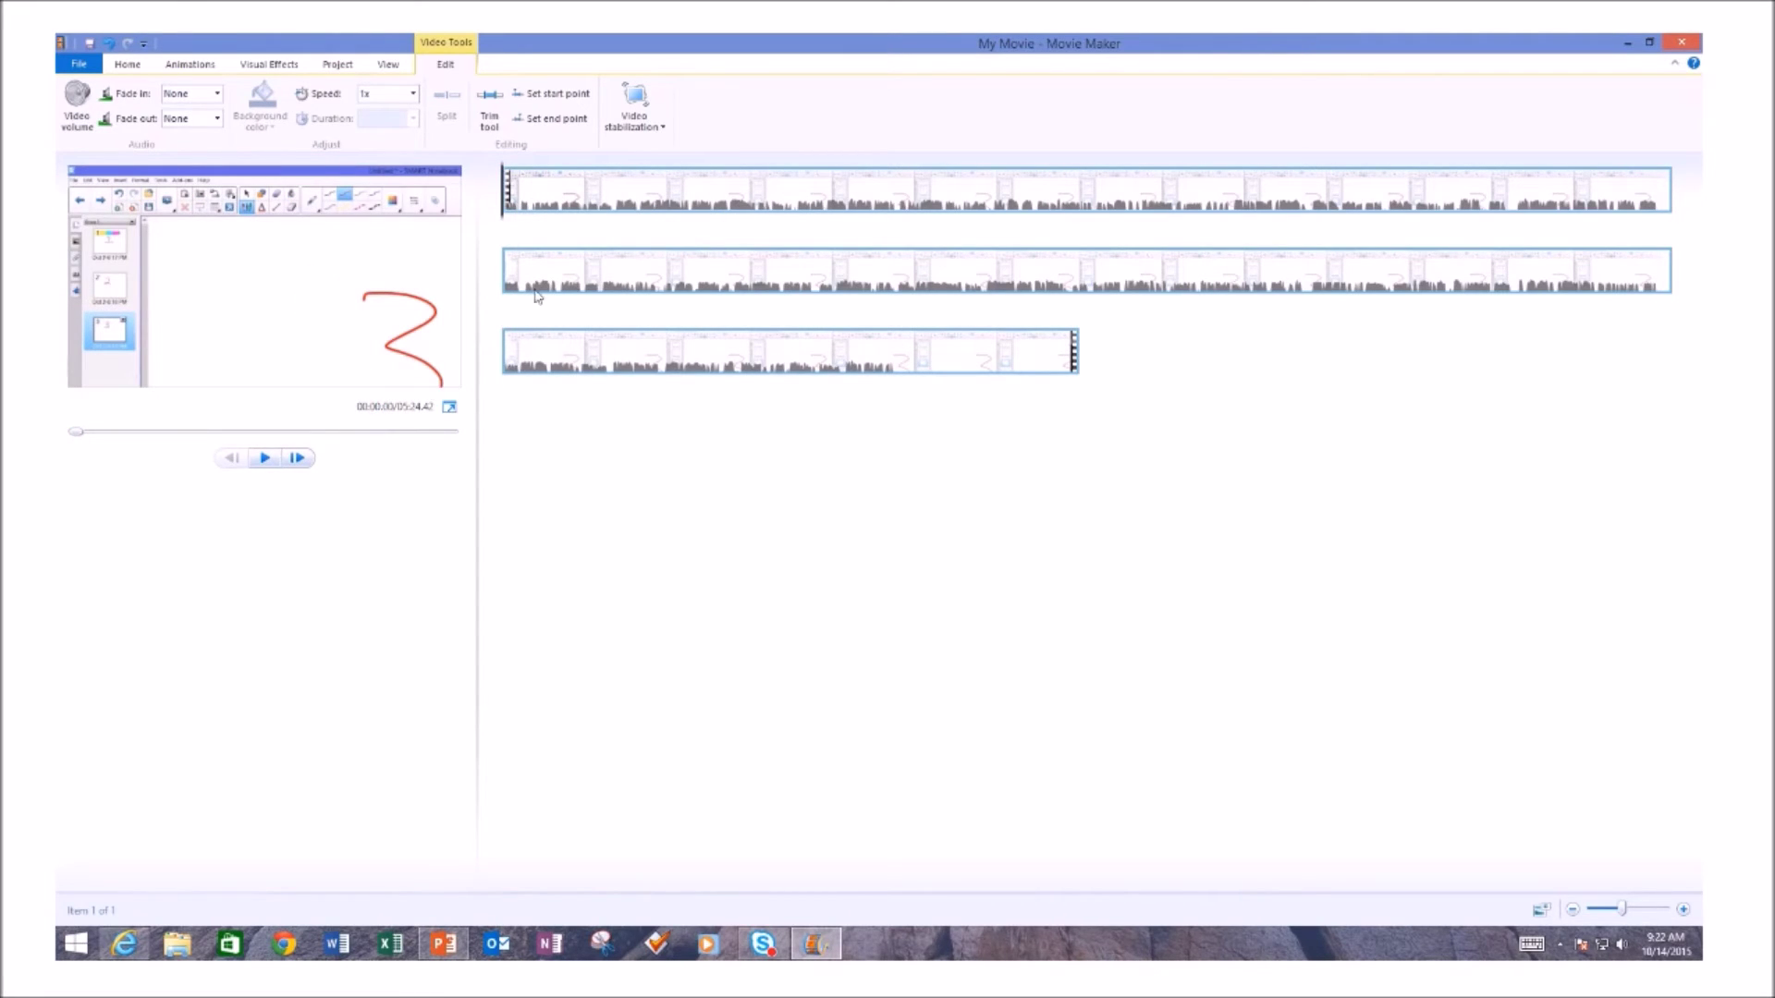
pyautogui.click(833, 196)
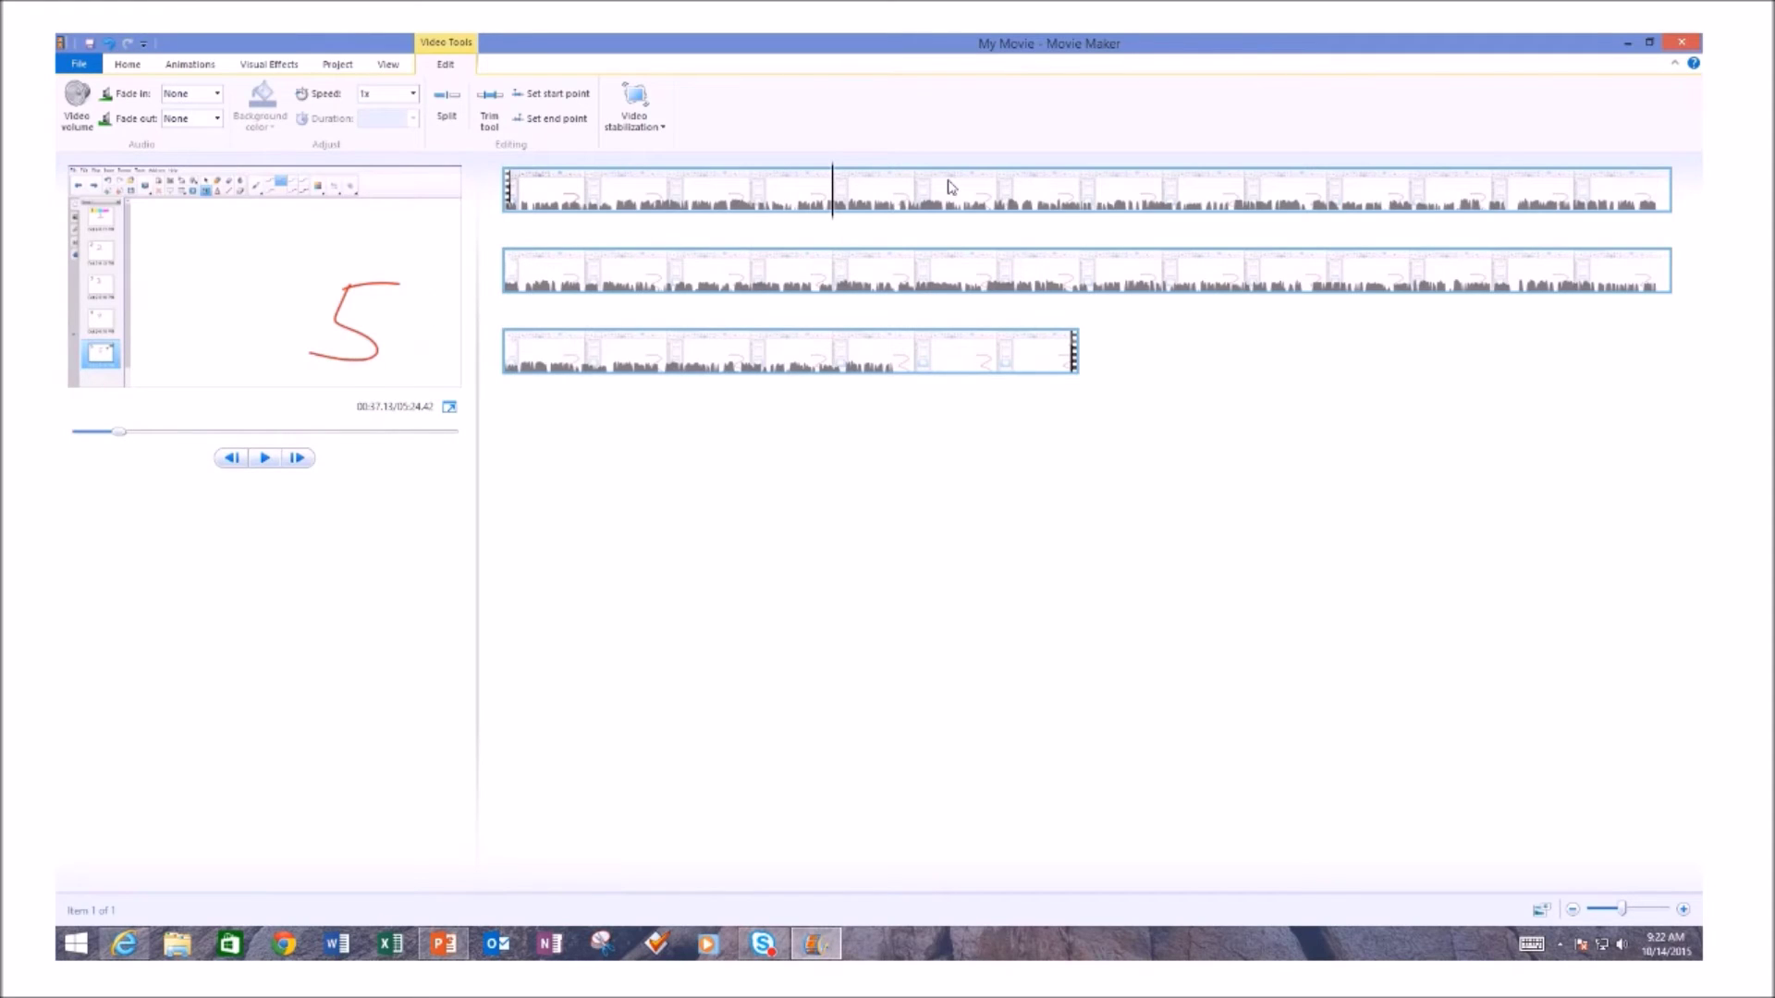
pyautogui.click(1034, 200)
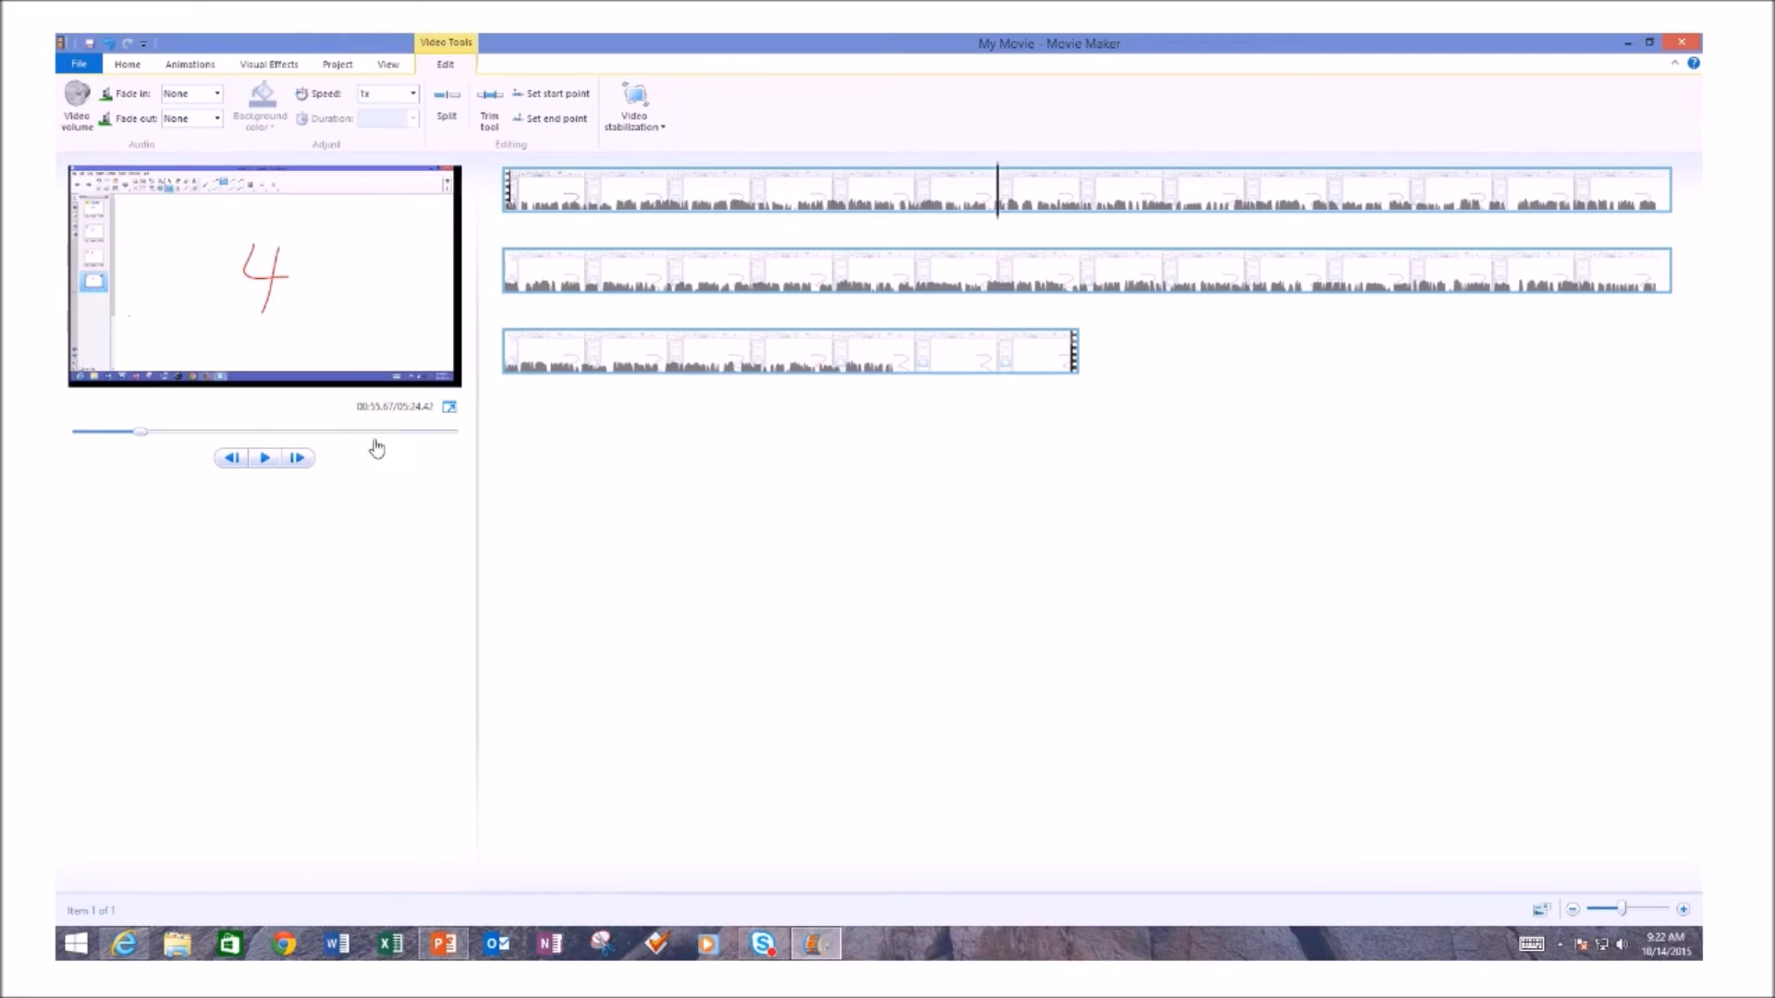
pyautogui.click(264, 458)
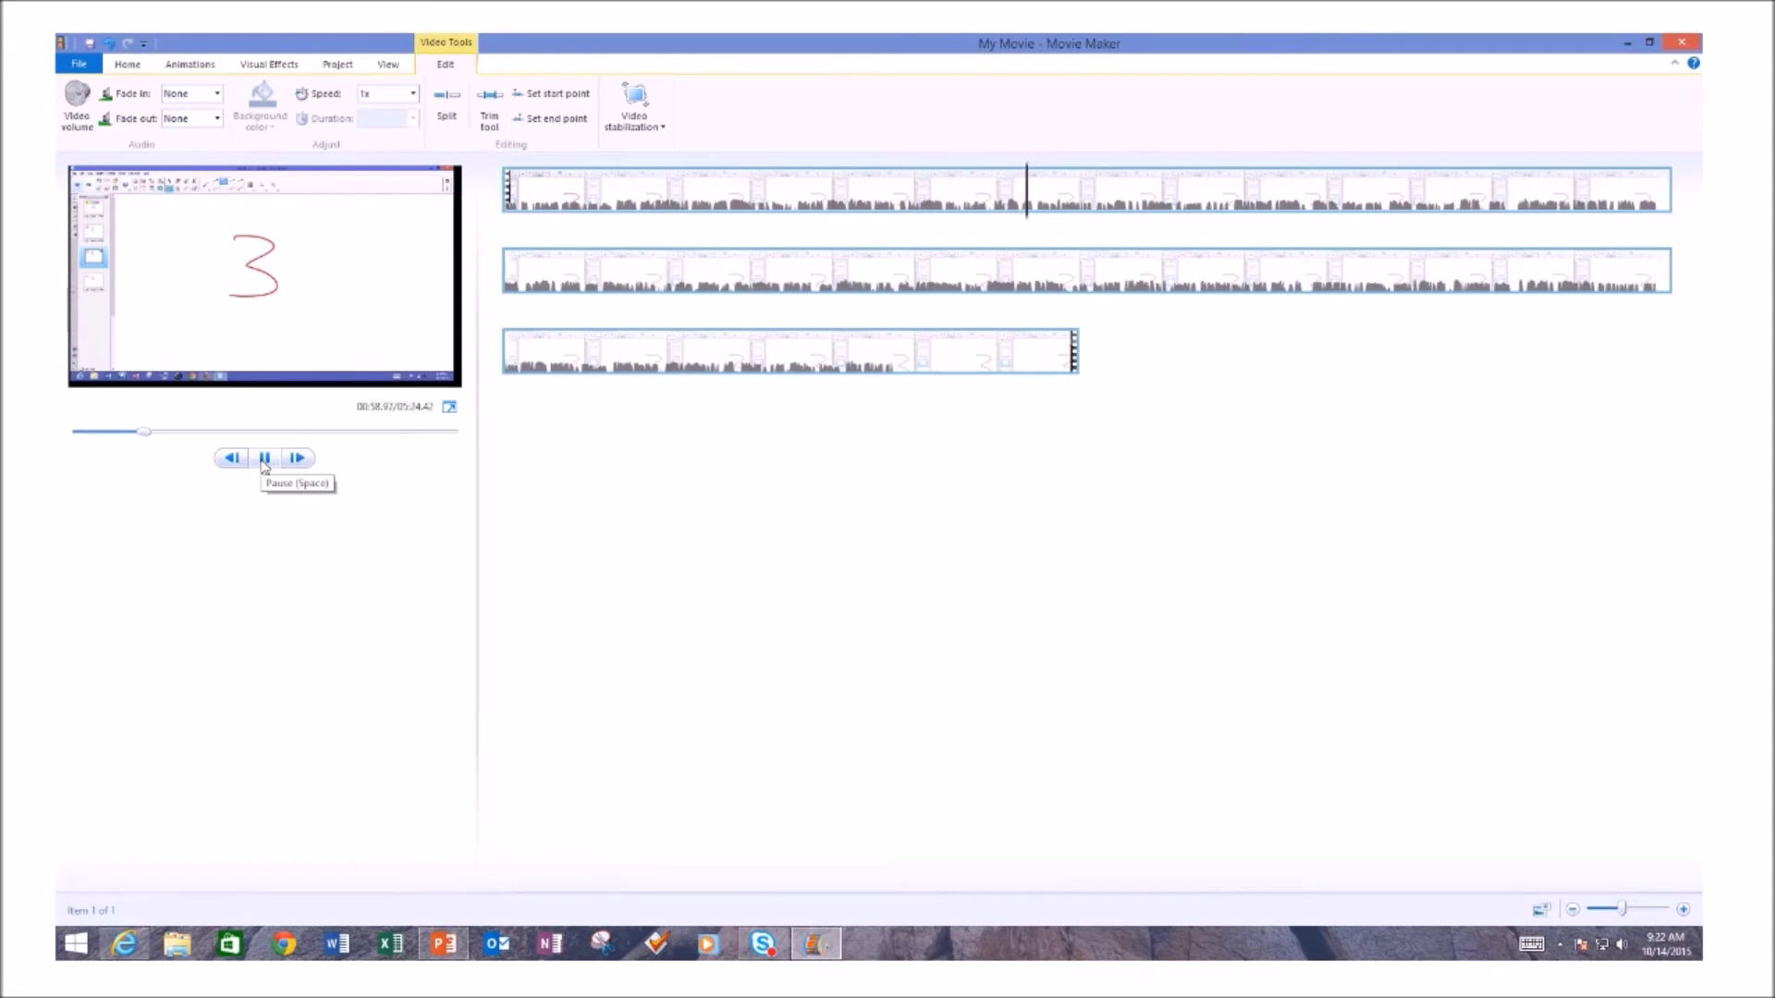
pyautogui.click(264, 458)
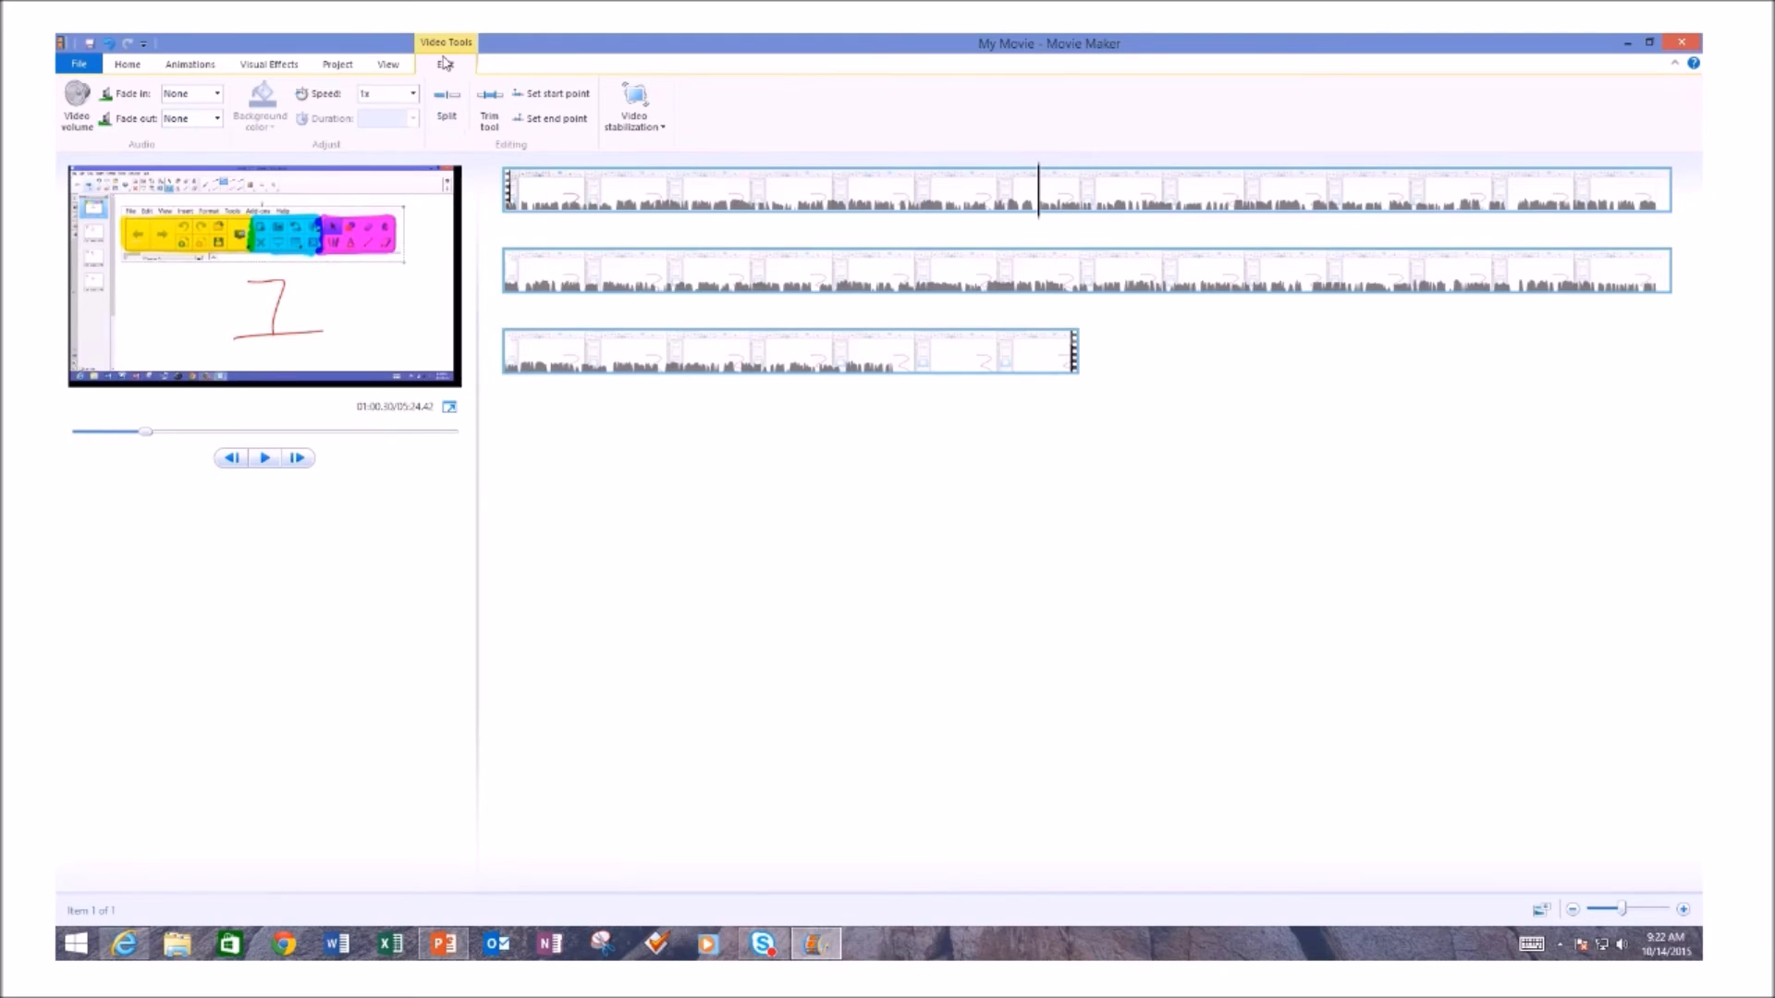
# Split the clip at the playhead and delete the segment after the split, keeping the first segment
pyautogui.click(447, 108)
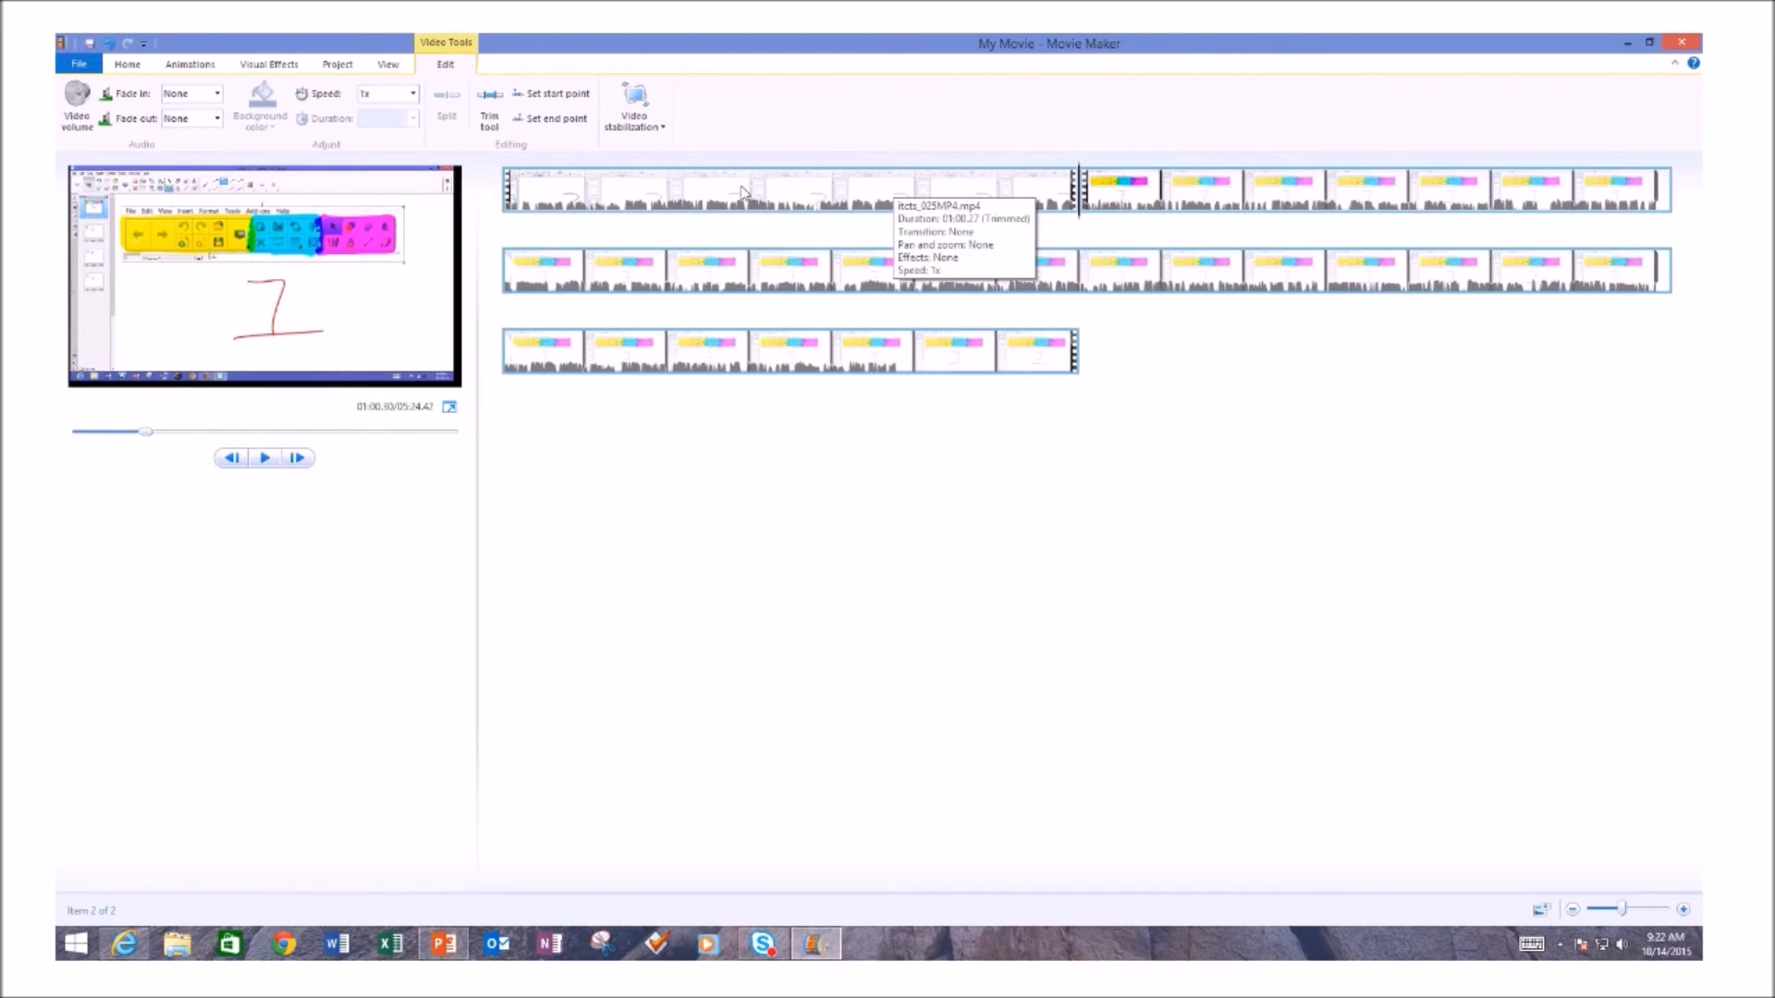
pyautogui.click(667, 189)
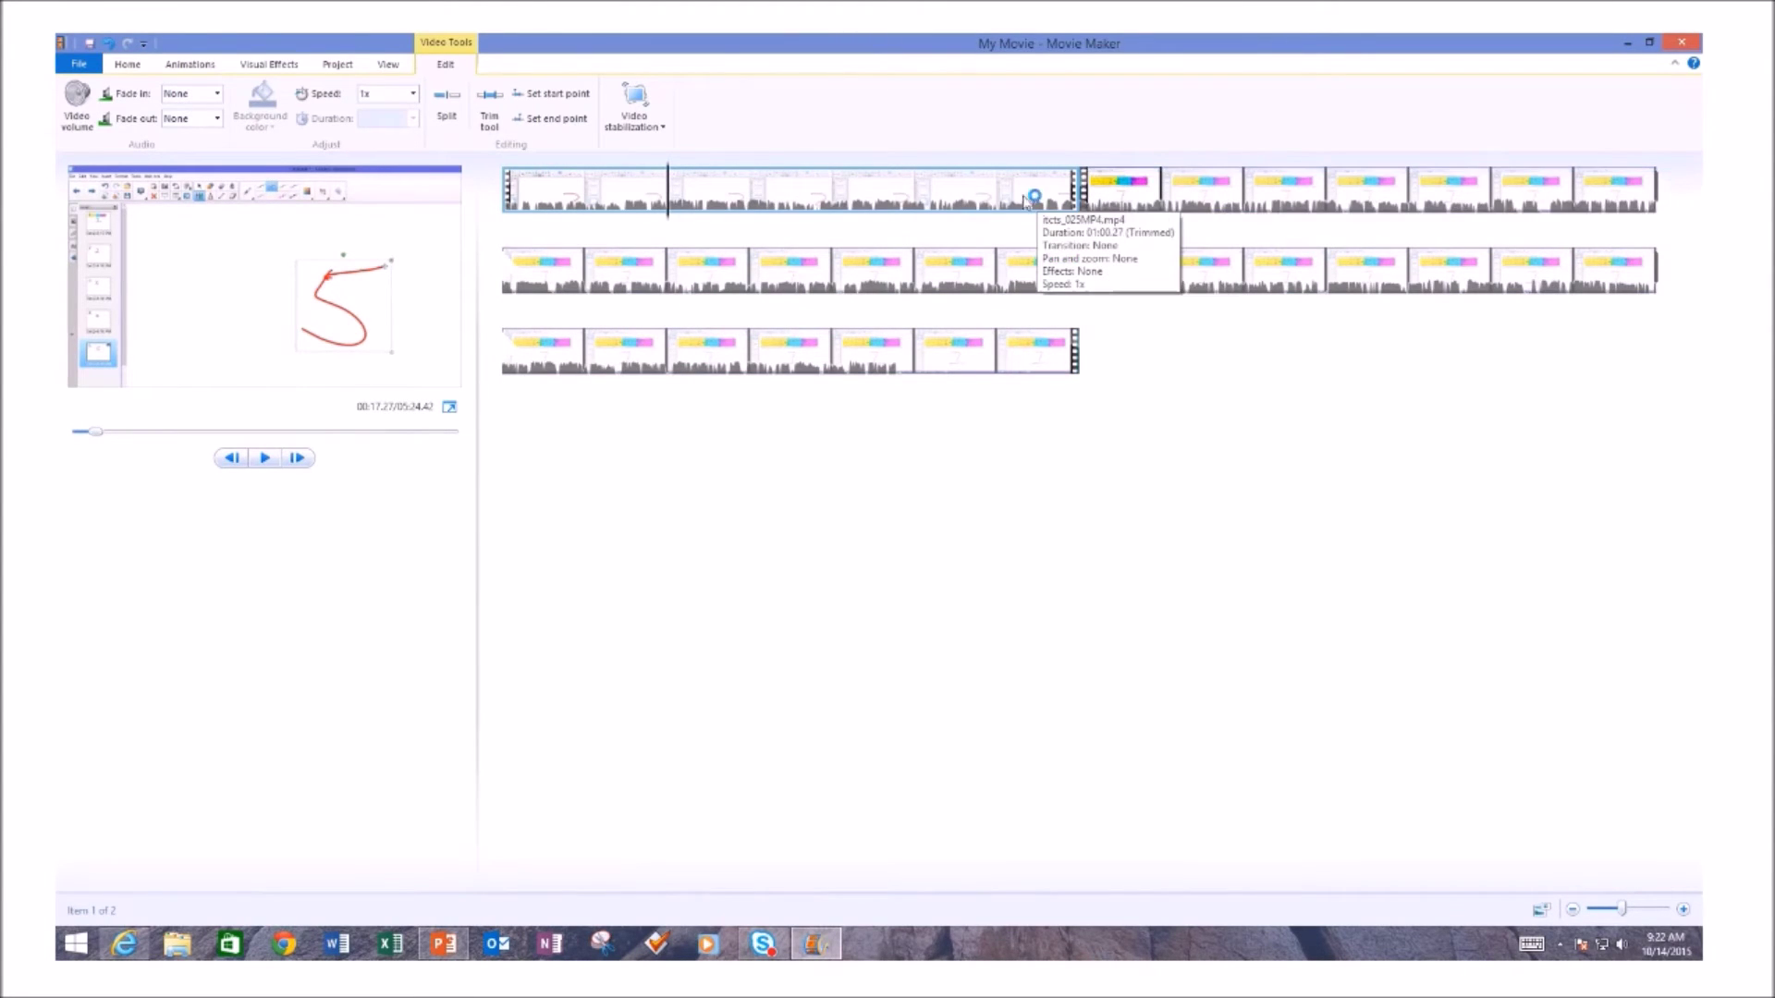
pyautogui.click(1125, 190)
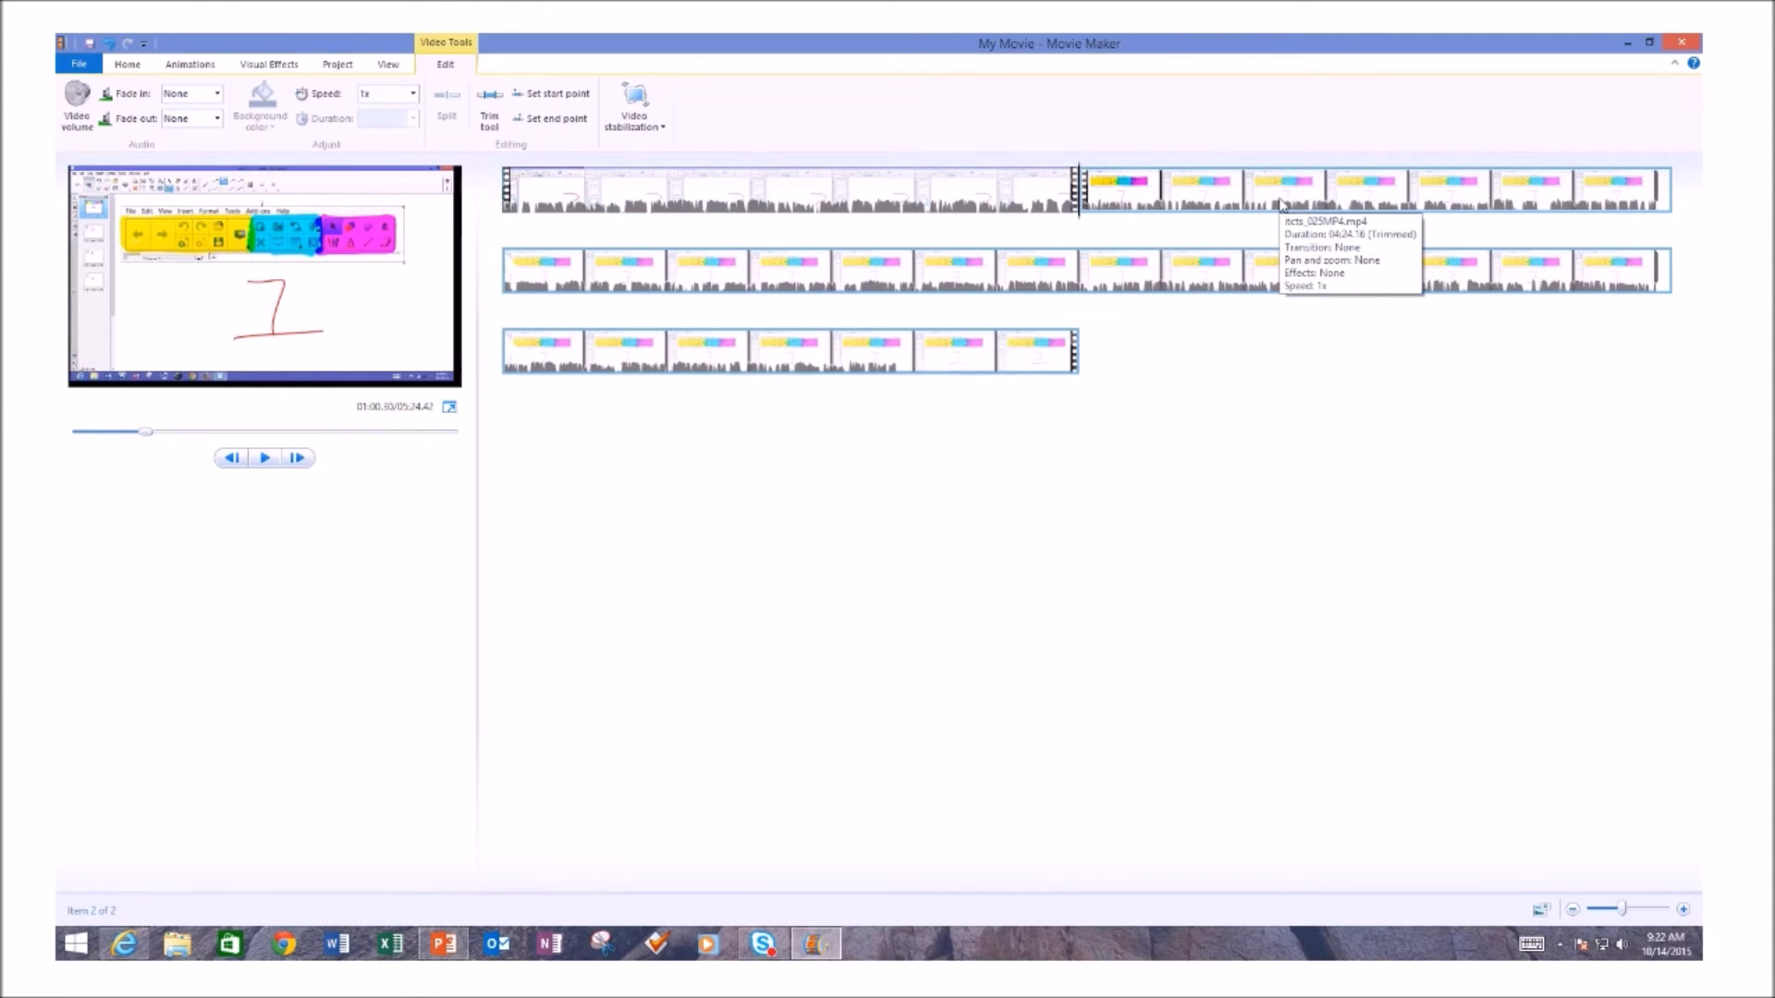
pyautogui.press('Delete')
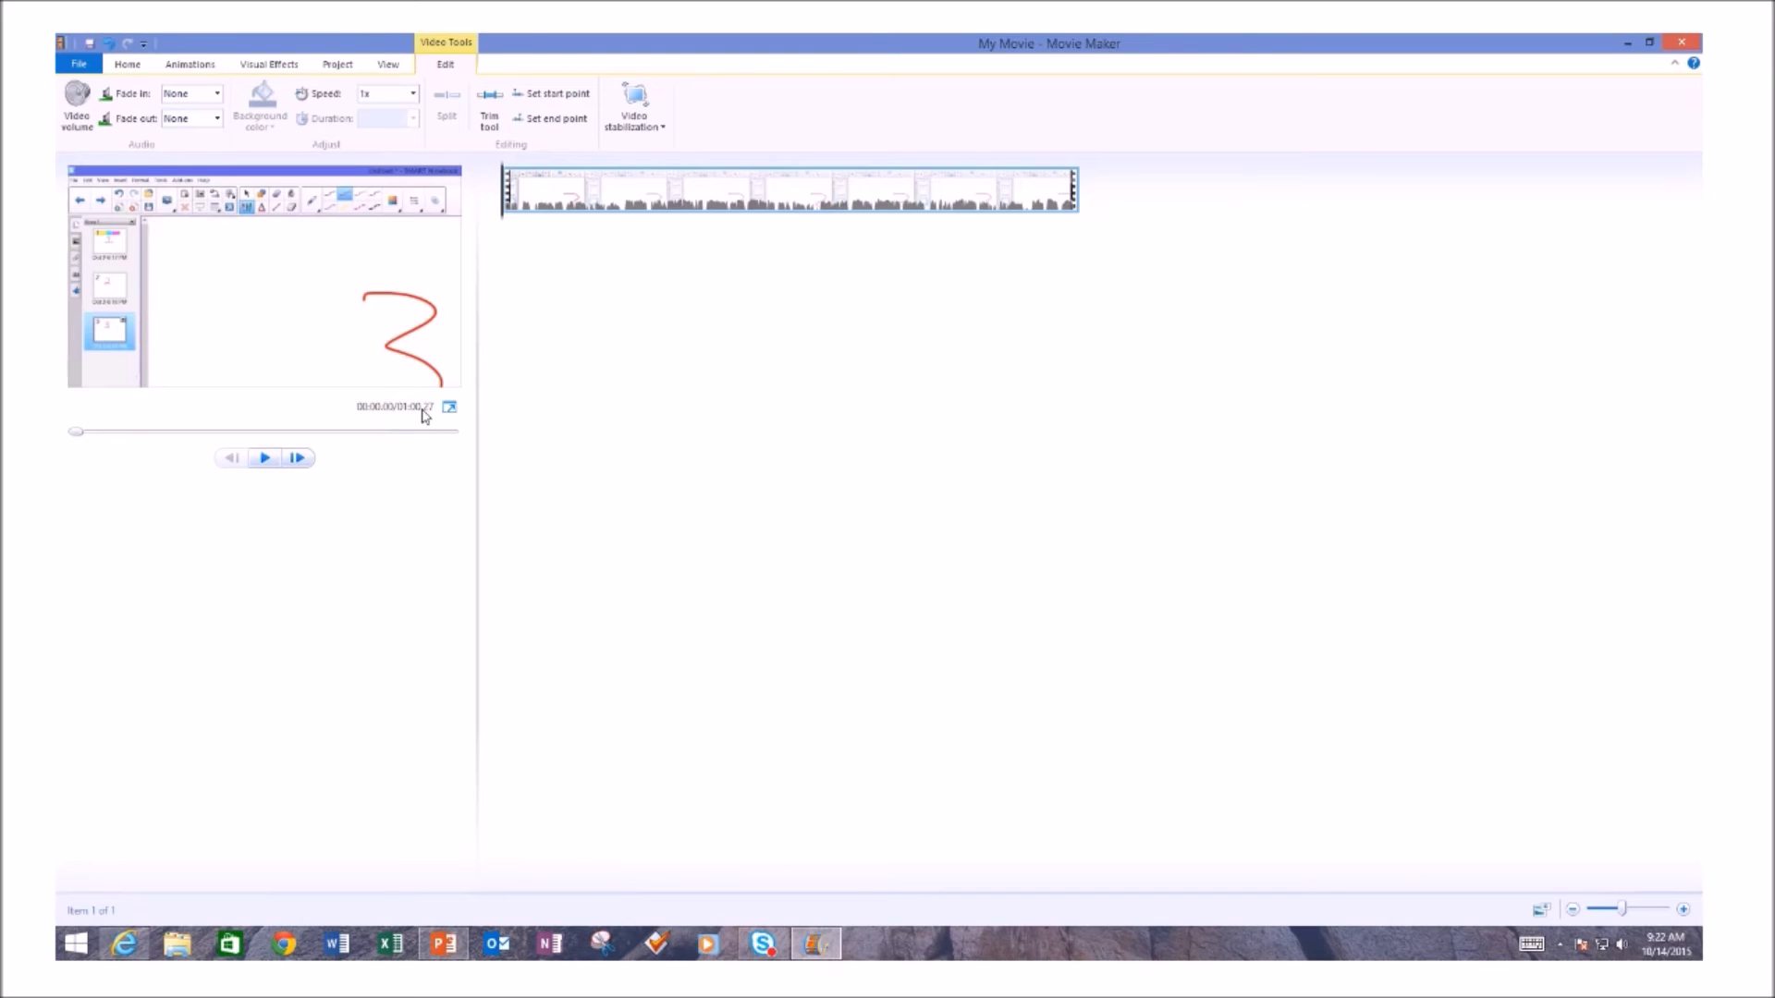
pyautogui.moveTo(784, 204)
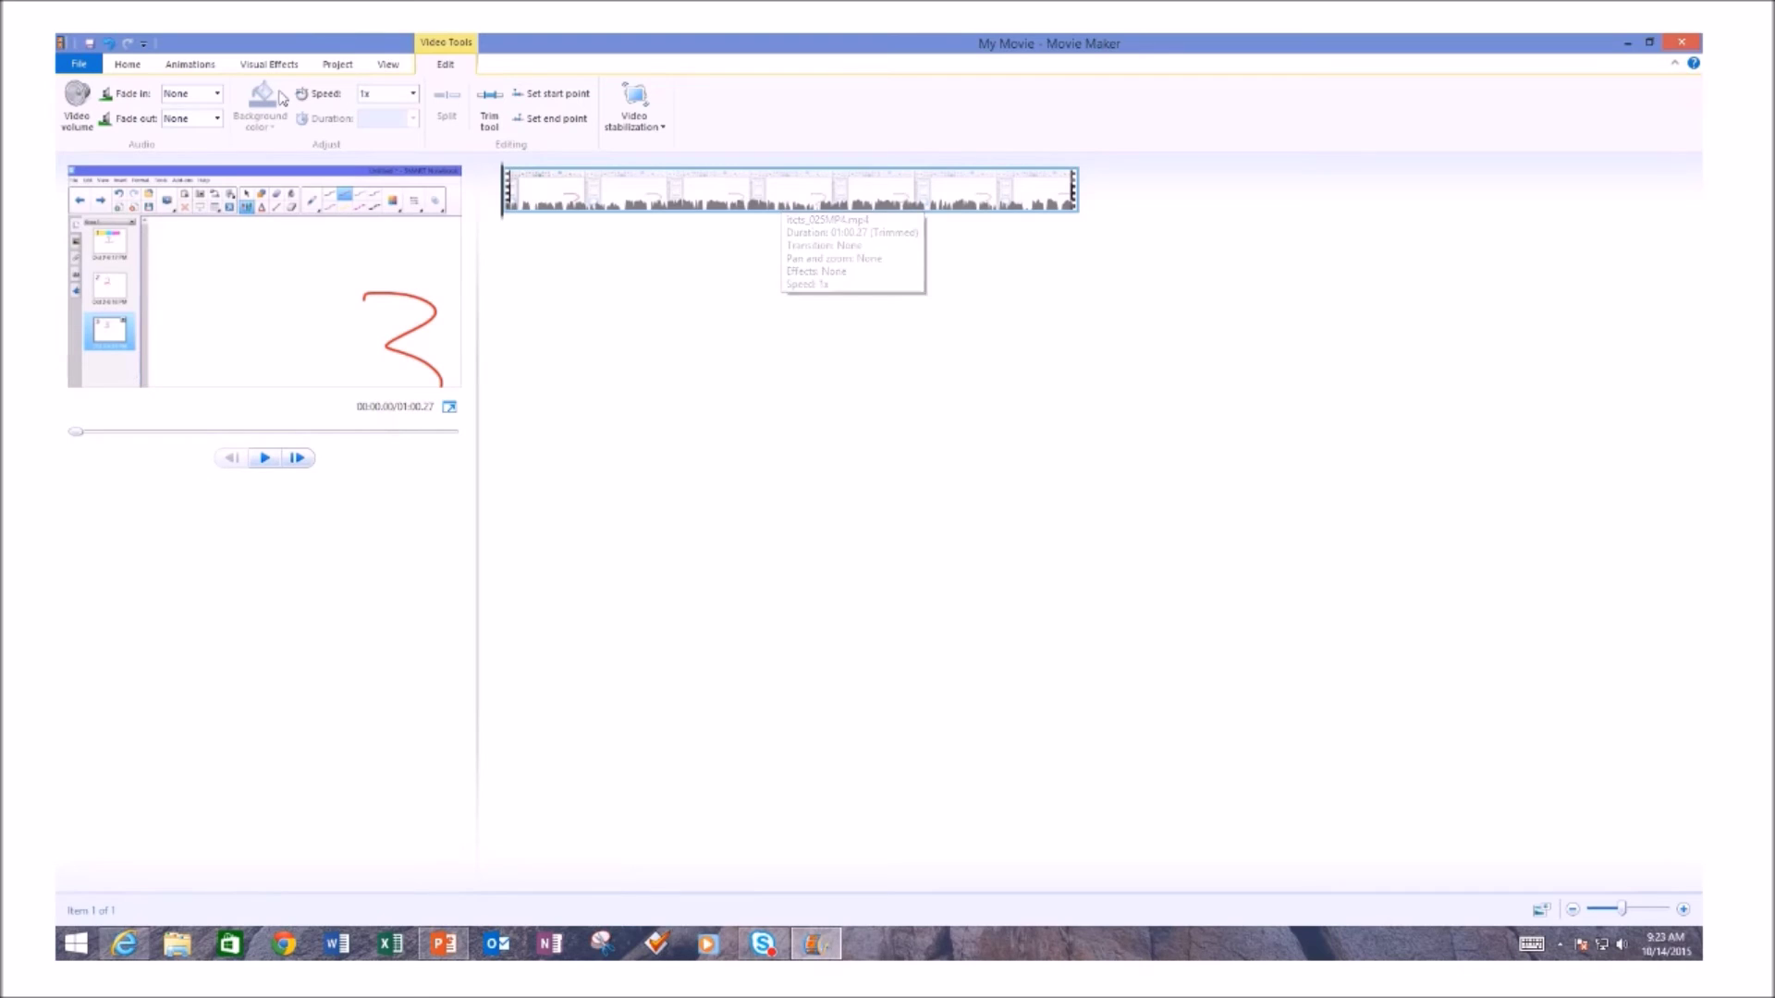
# Save the movie with the For computer setting as My Movie Split.mp4 in the Movie Maker Example folder
pyautogui.click(129, 66)
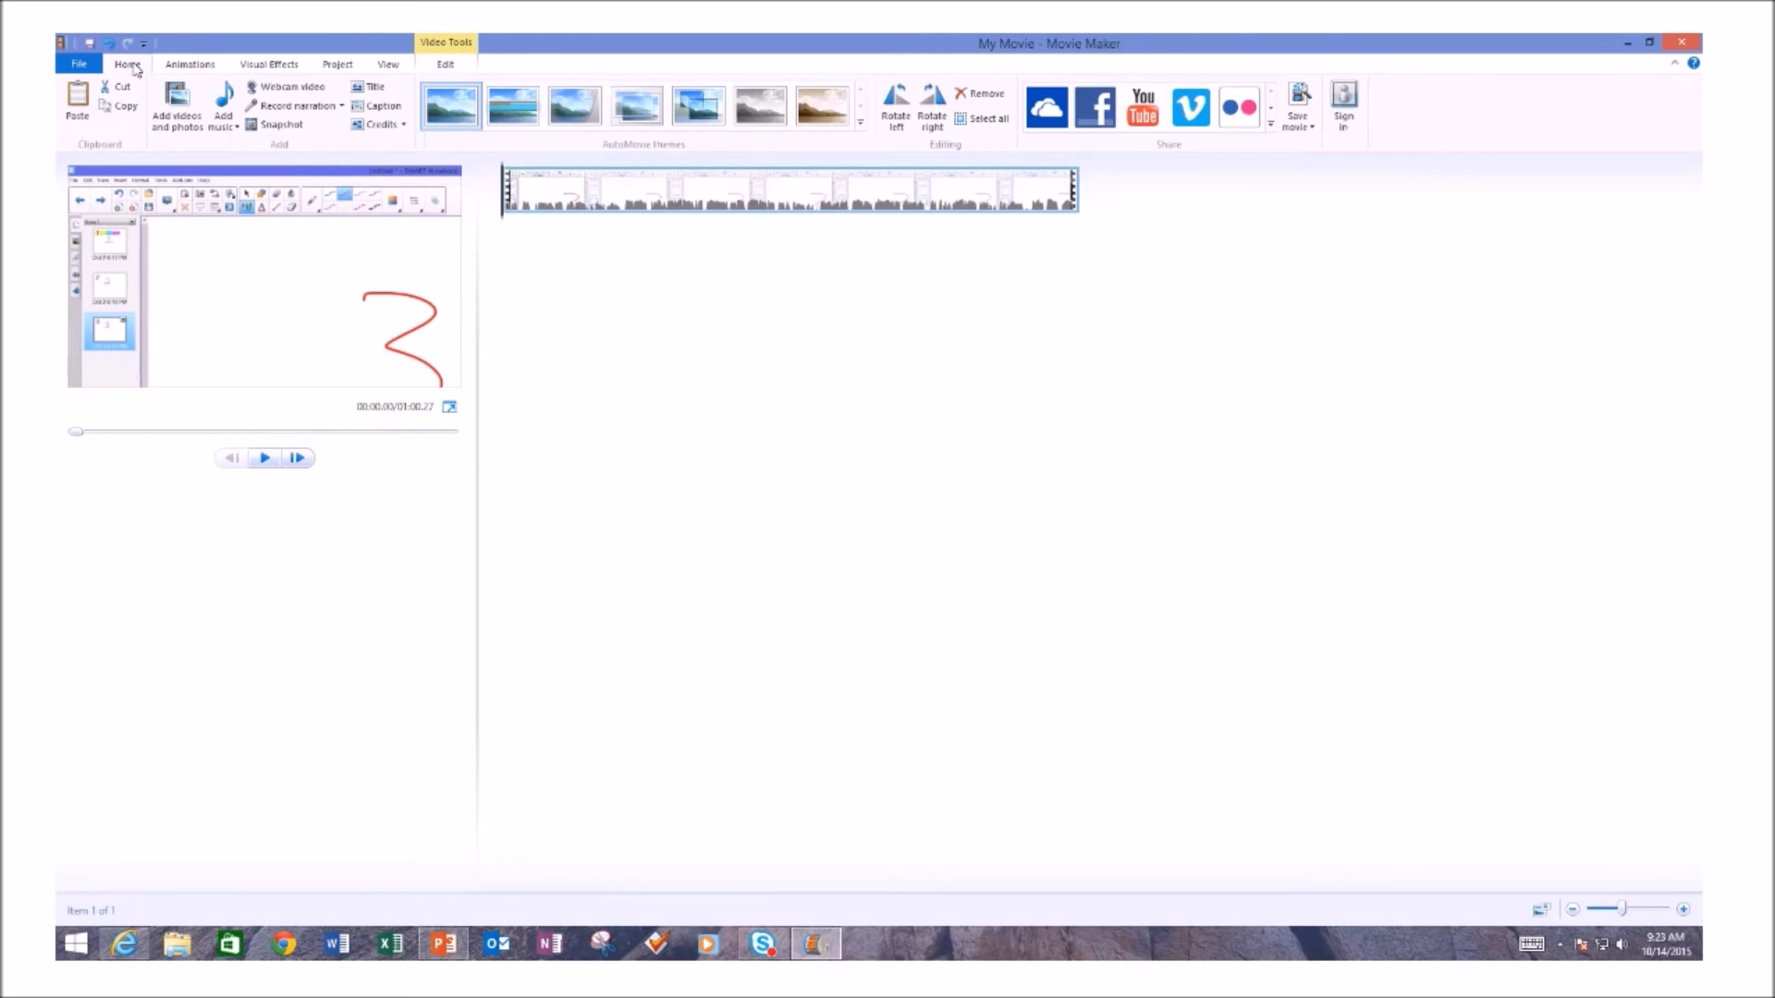
pyautogui.click(1298, 122)
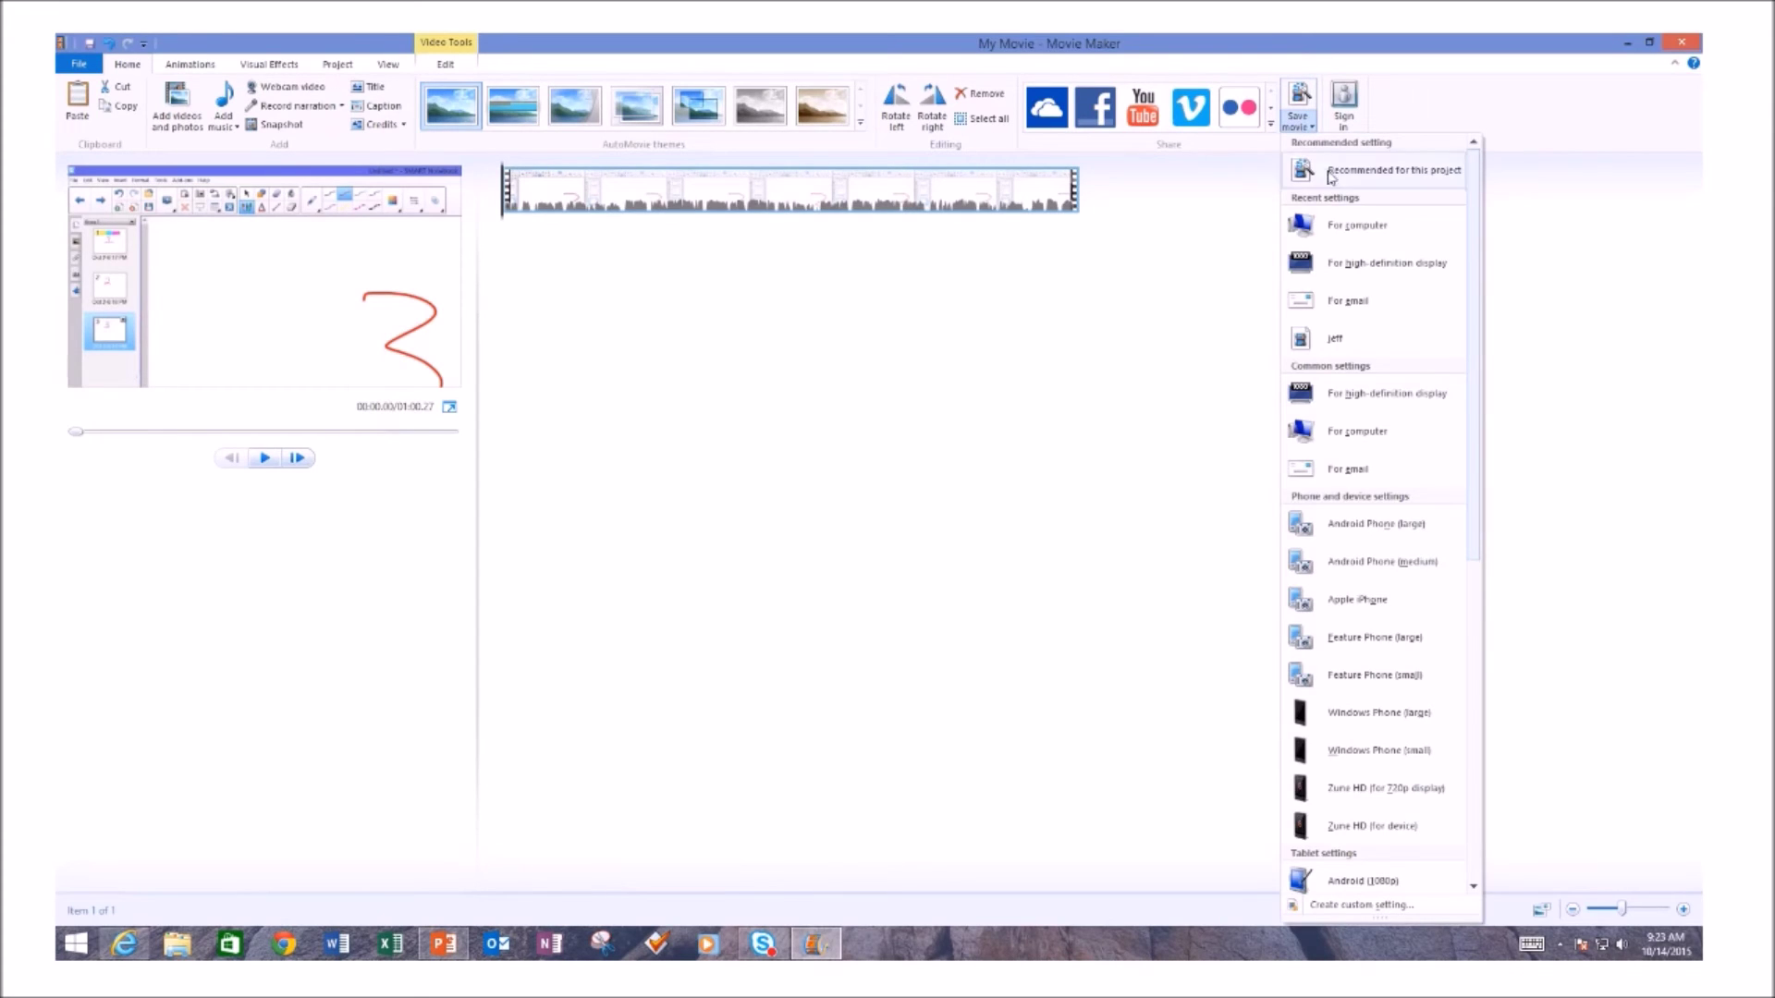
pyautogui.click(1350, 245)
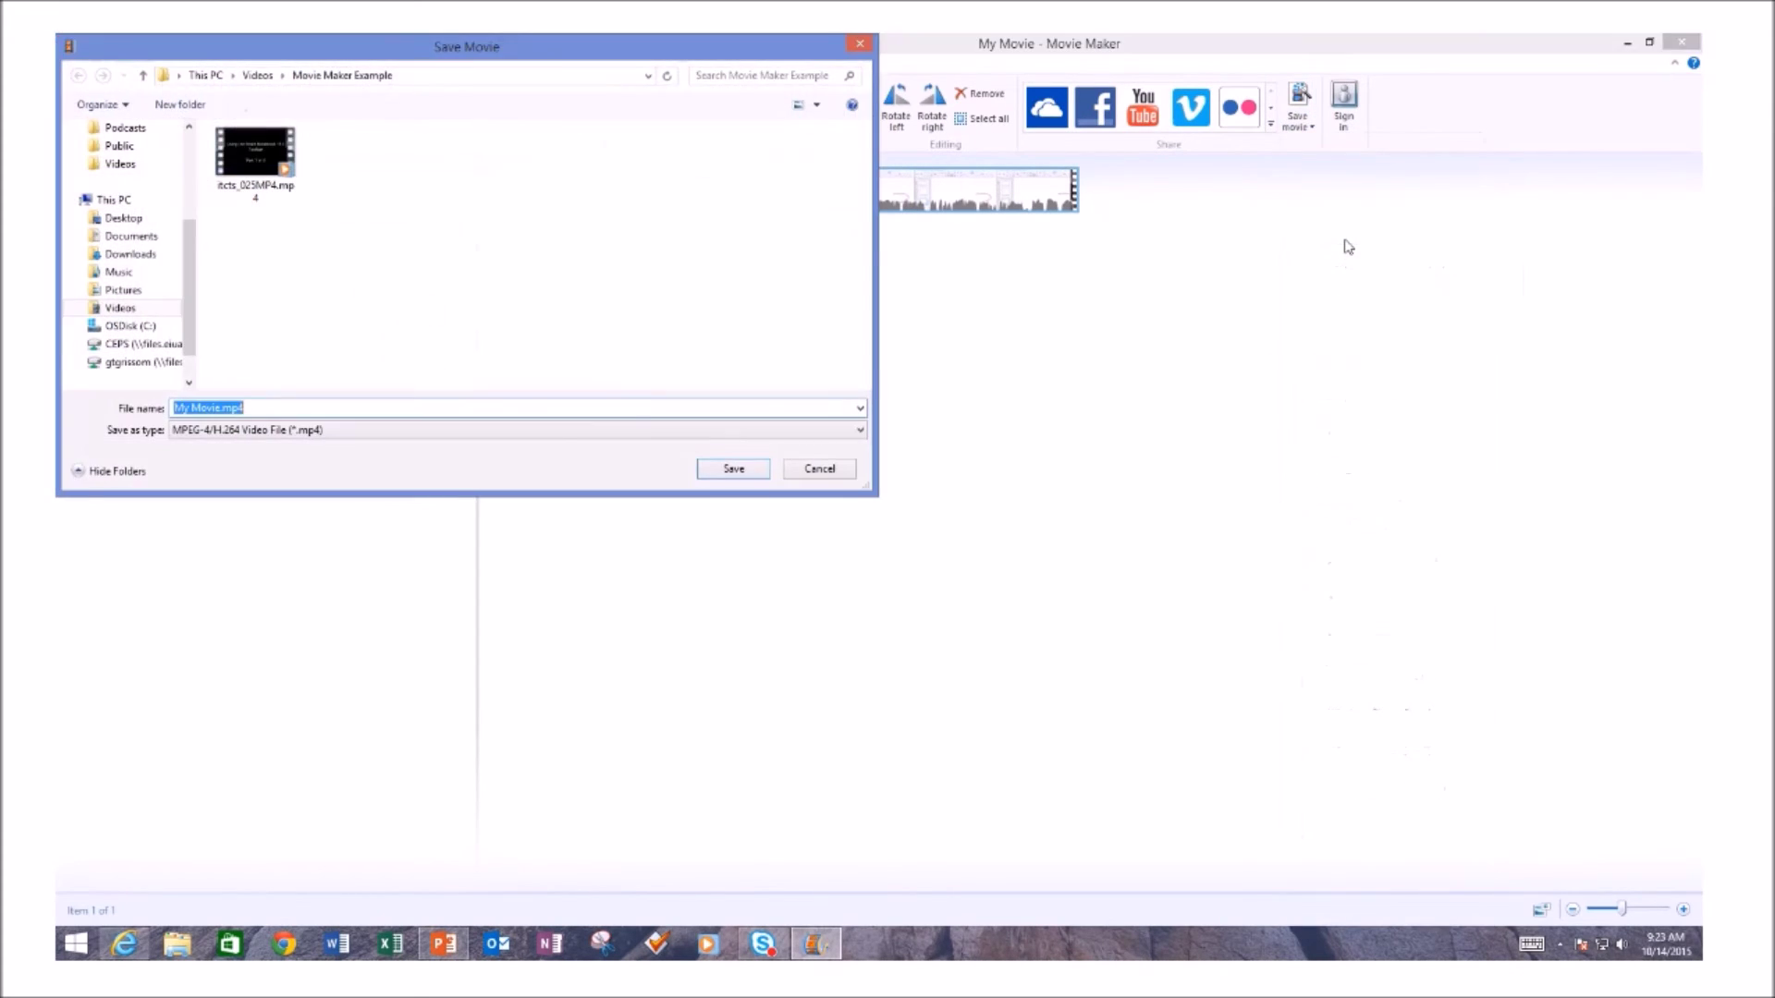
pyautogui.click(209, 410)
pyautogui.write('Cl')
pyautogui.press('BackSpace')
pyautogui.press('BackSpace')
pyautogui.write('Split')
pyautogui.click(736, 474)
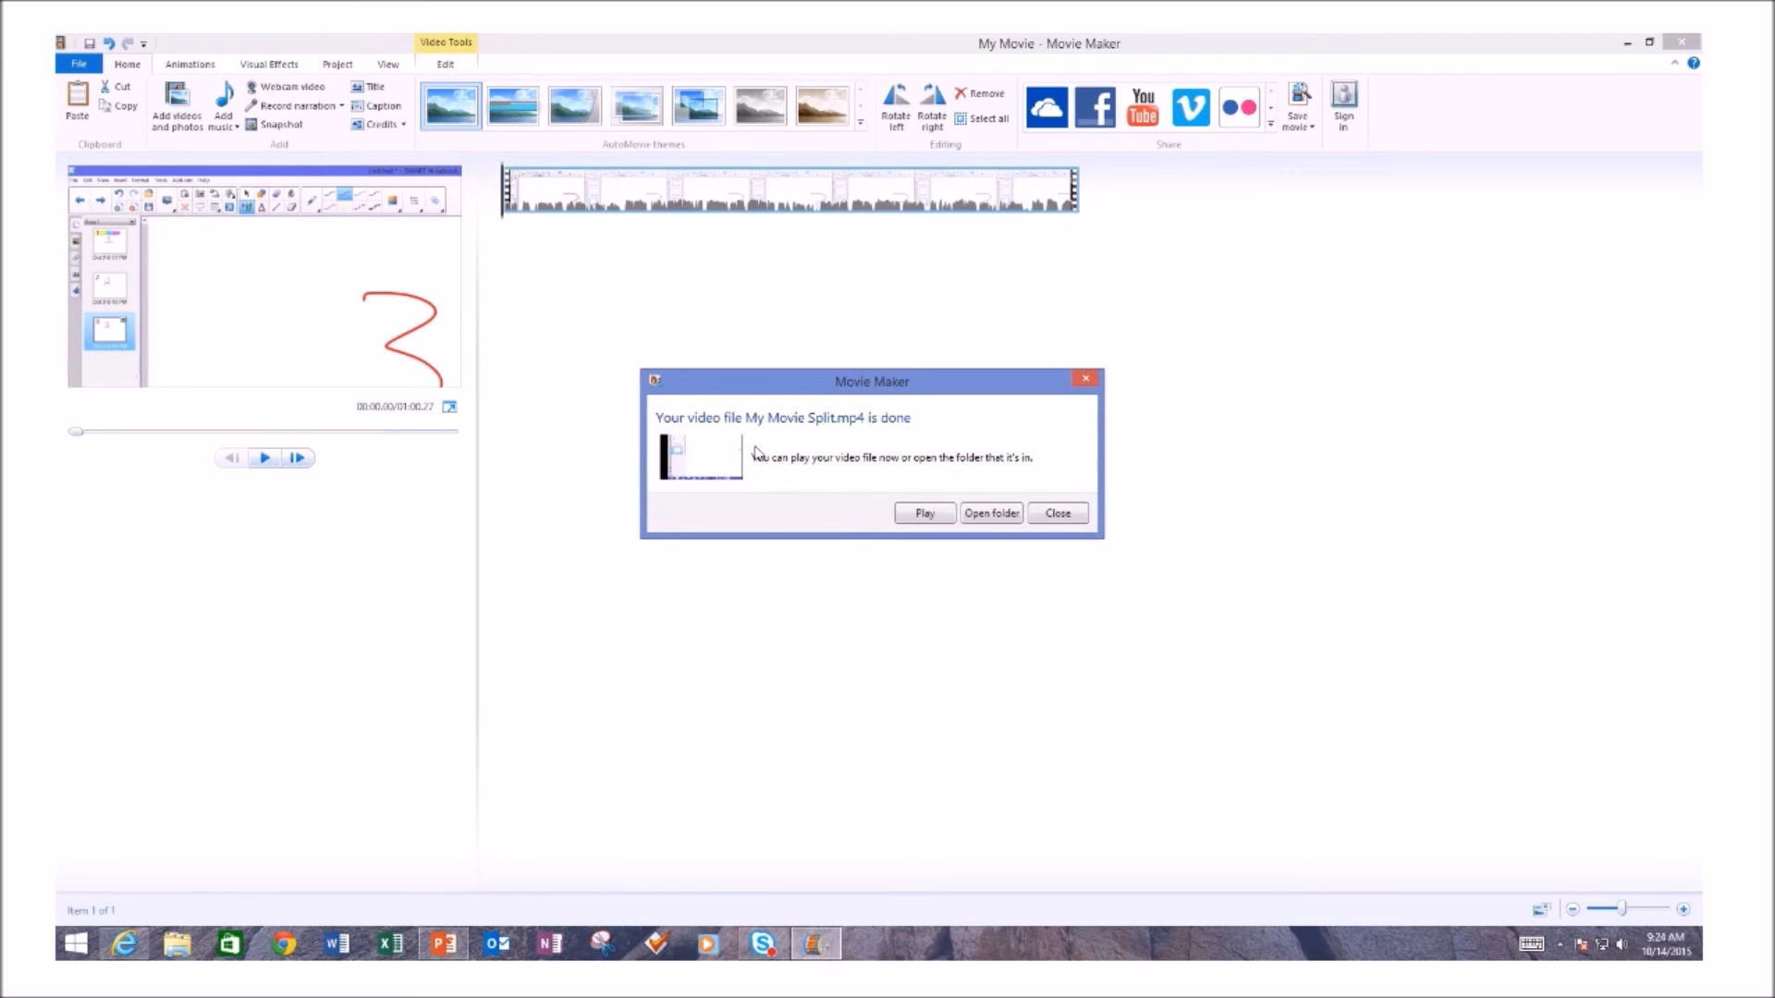
# Open the saved movie's folder, check the size of My Movie Split.mp4 in its properties, and minimize the folder window
pyautogui.click(991, 514)
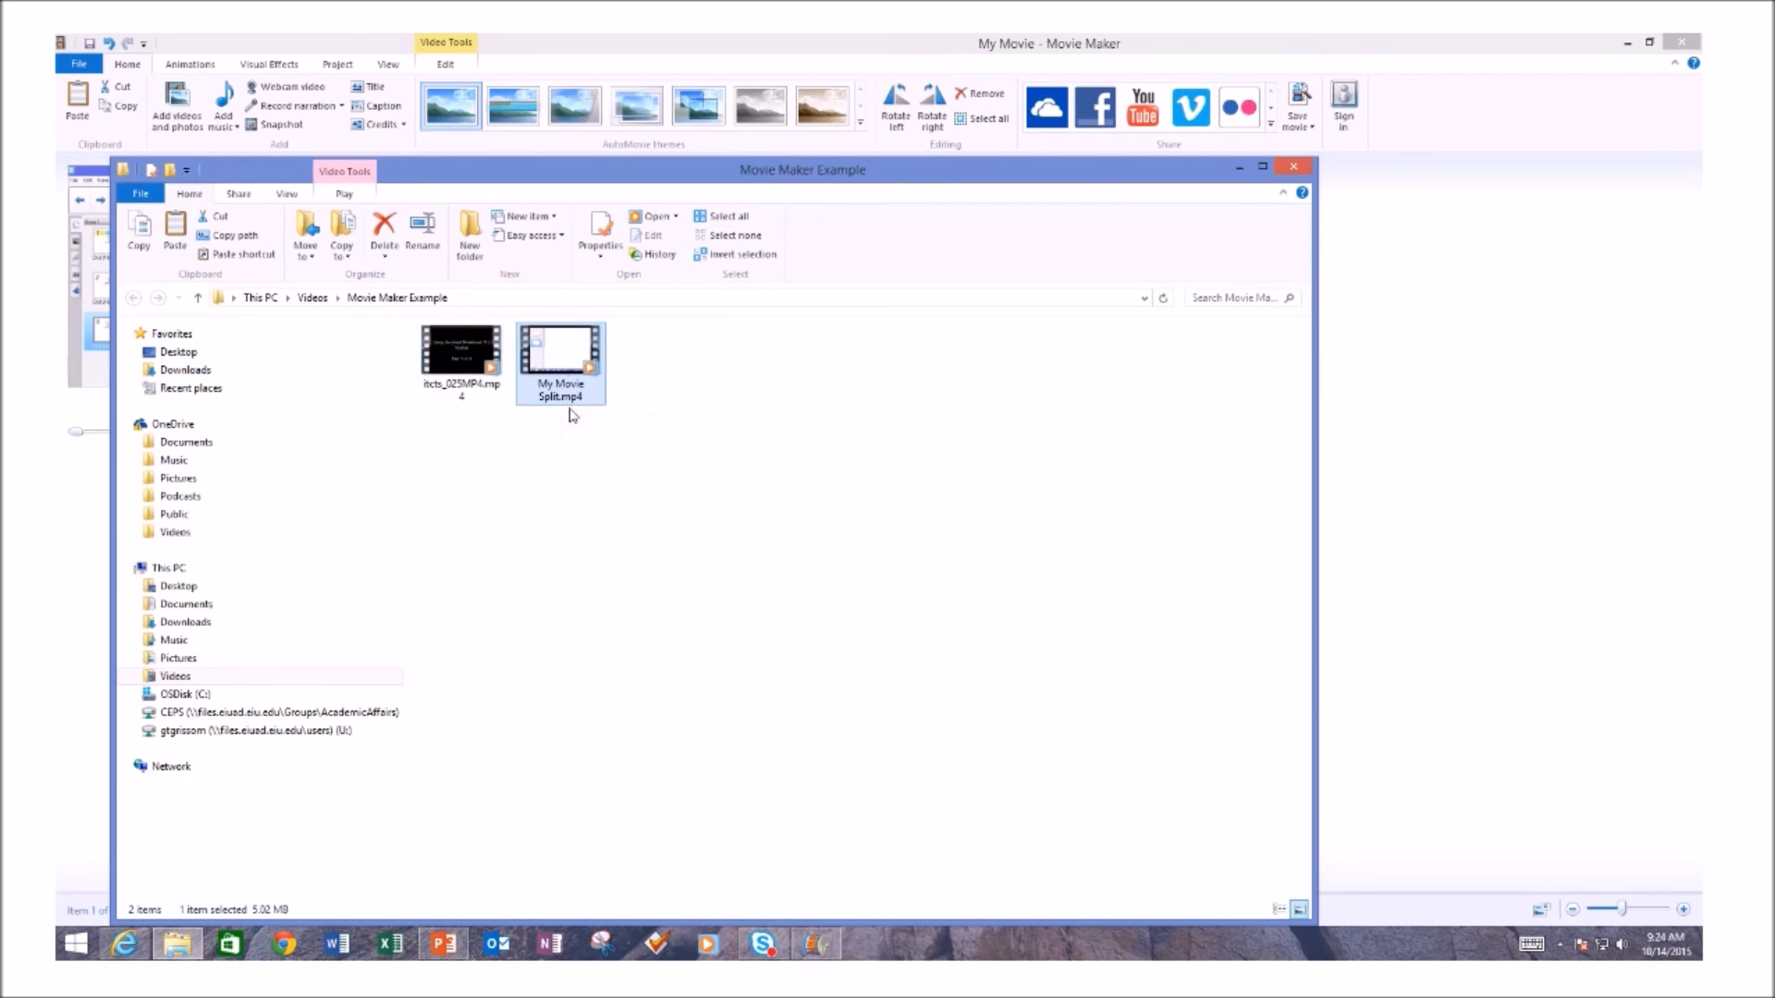
pyautogui.rightClick(555, 357)
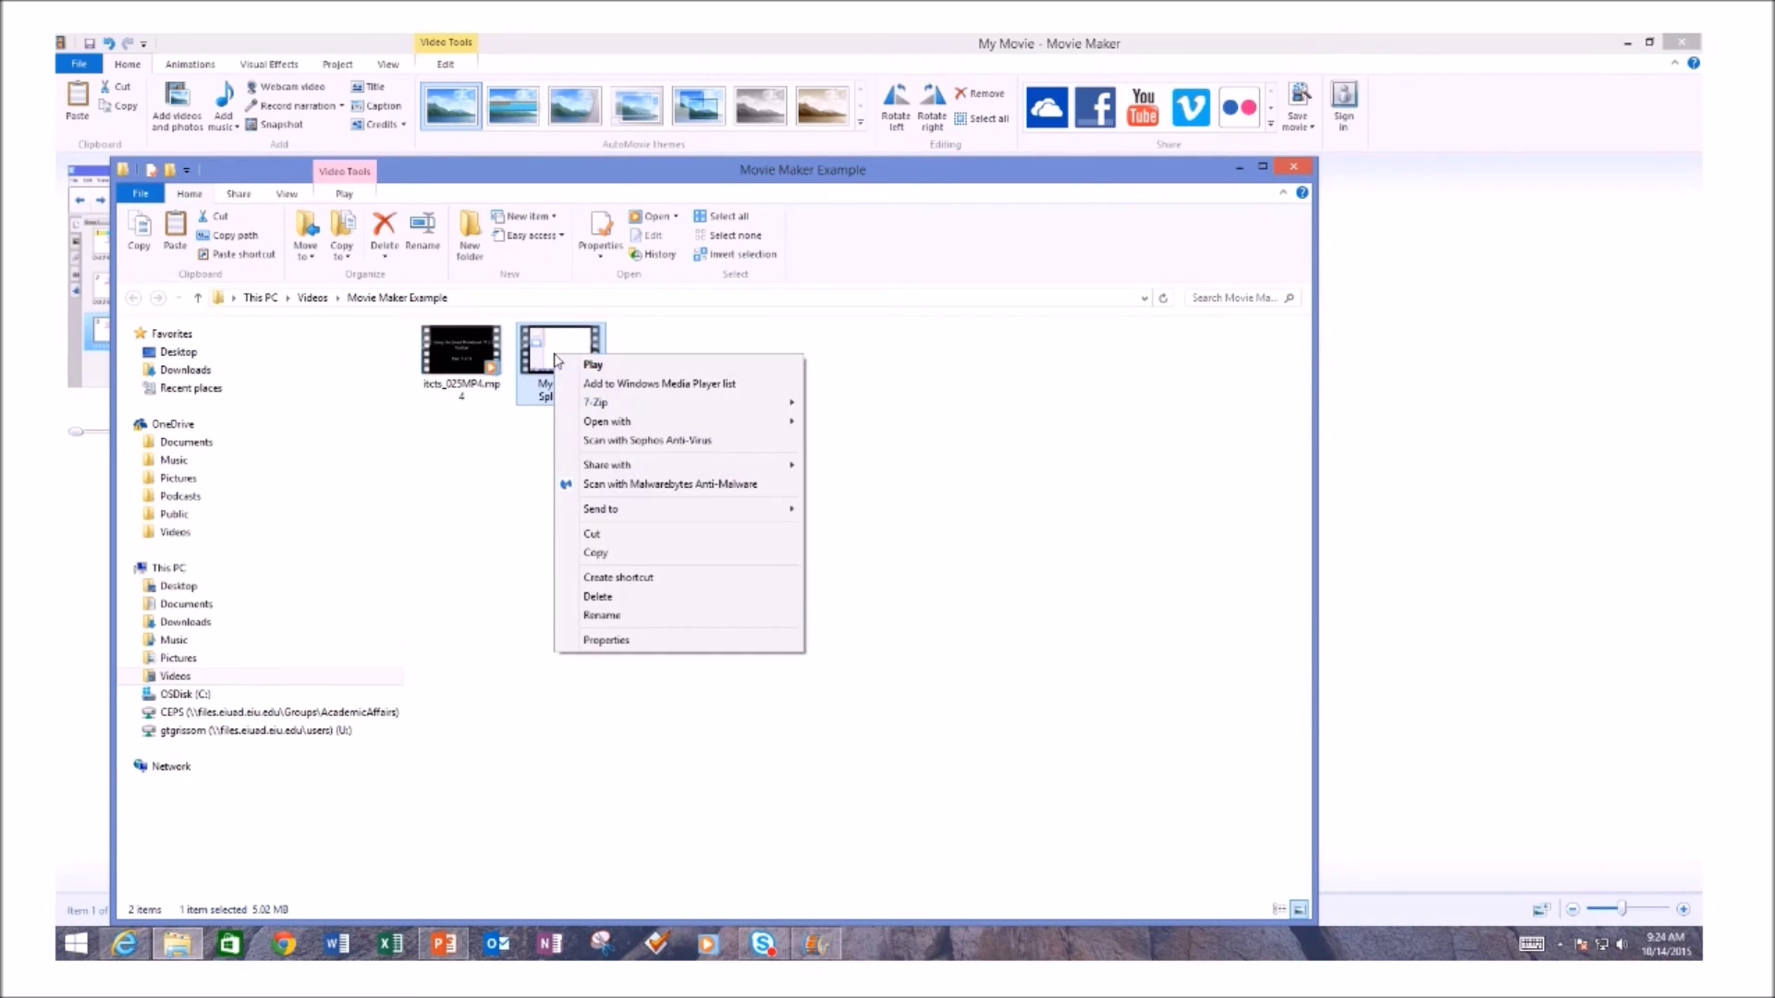
pyautogui.click(607, 641)
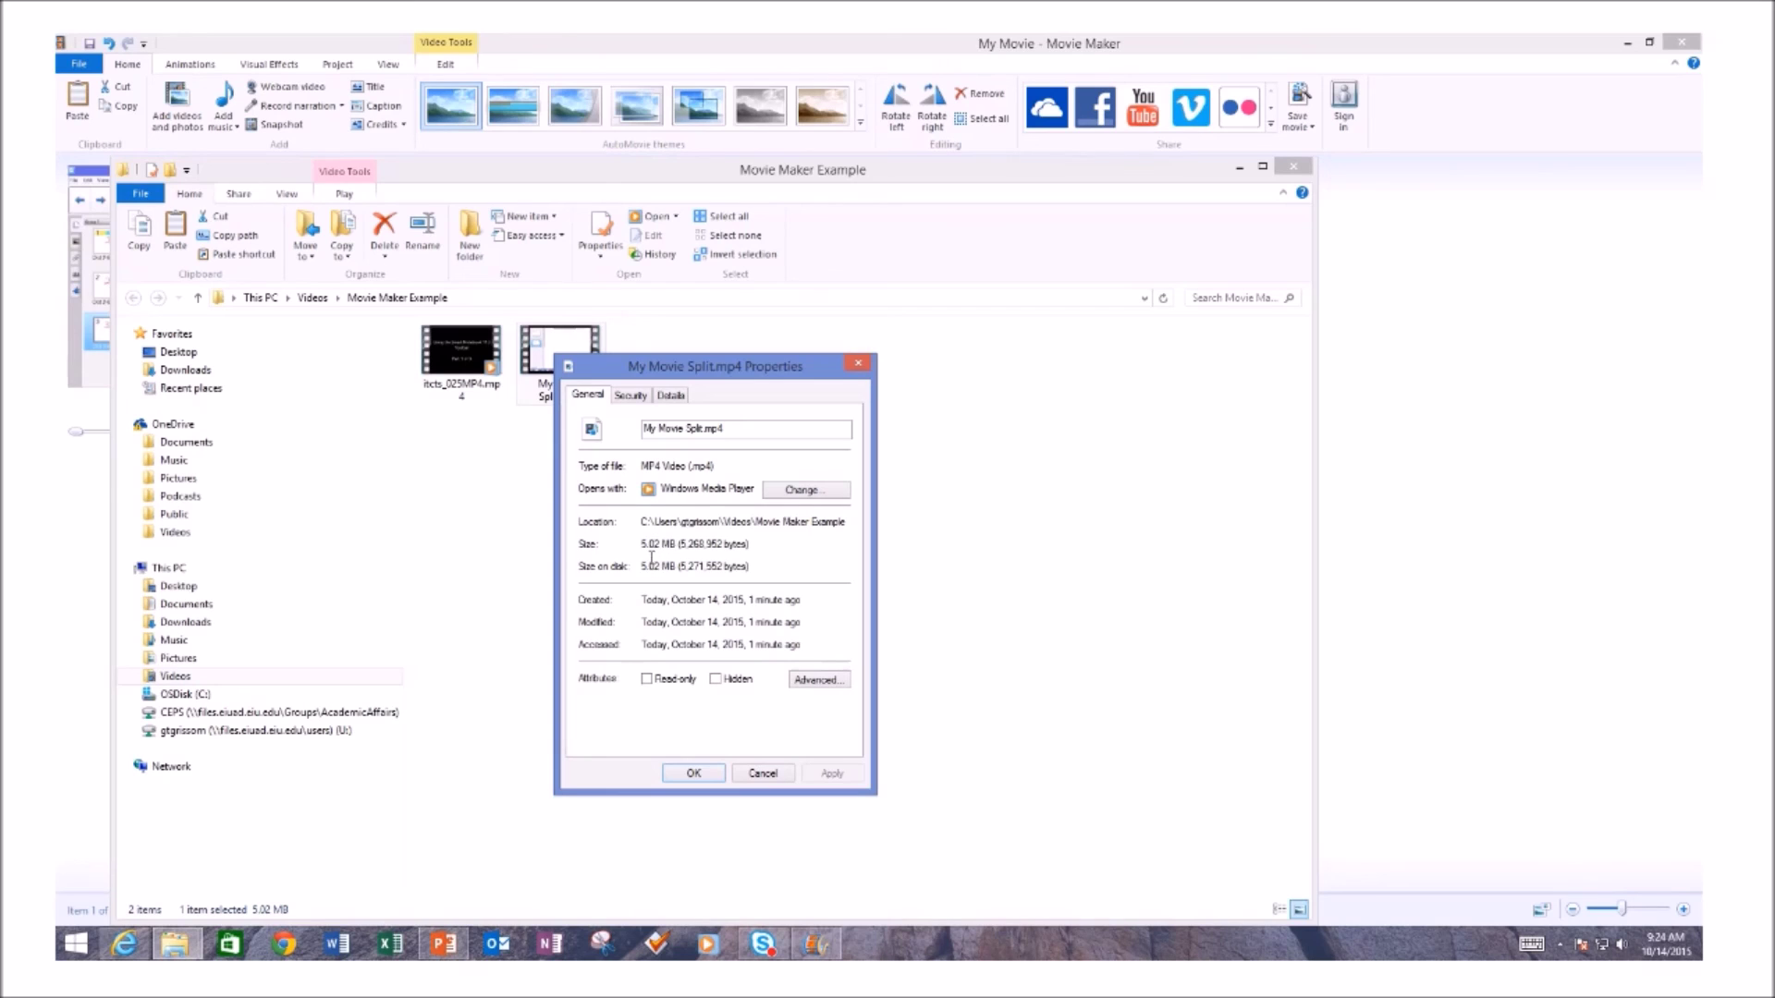
pyautogui.moveTo(729, 379); pyautogui.dragTo(670, 302)
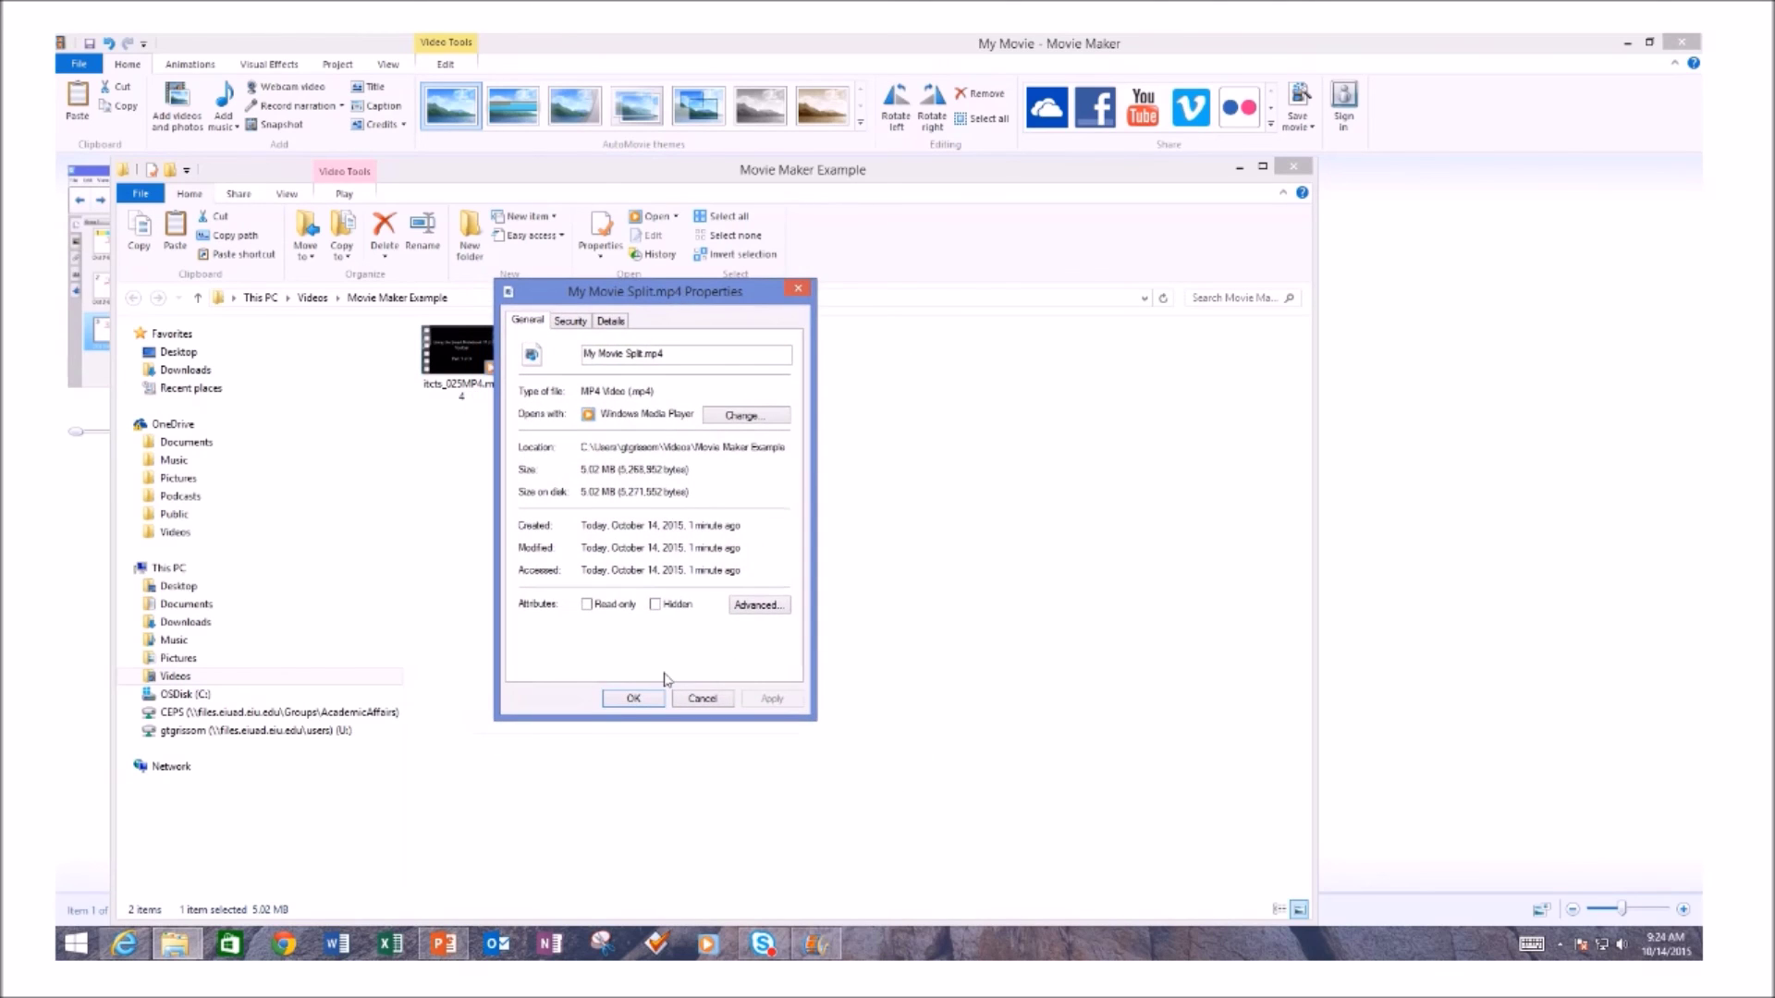
pyautogui.click(633, 698)
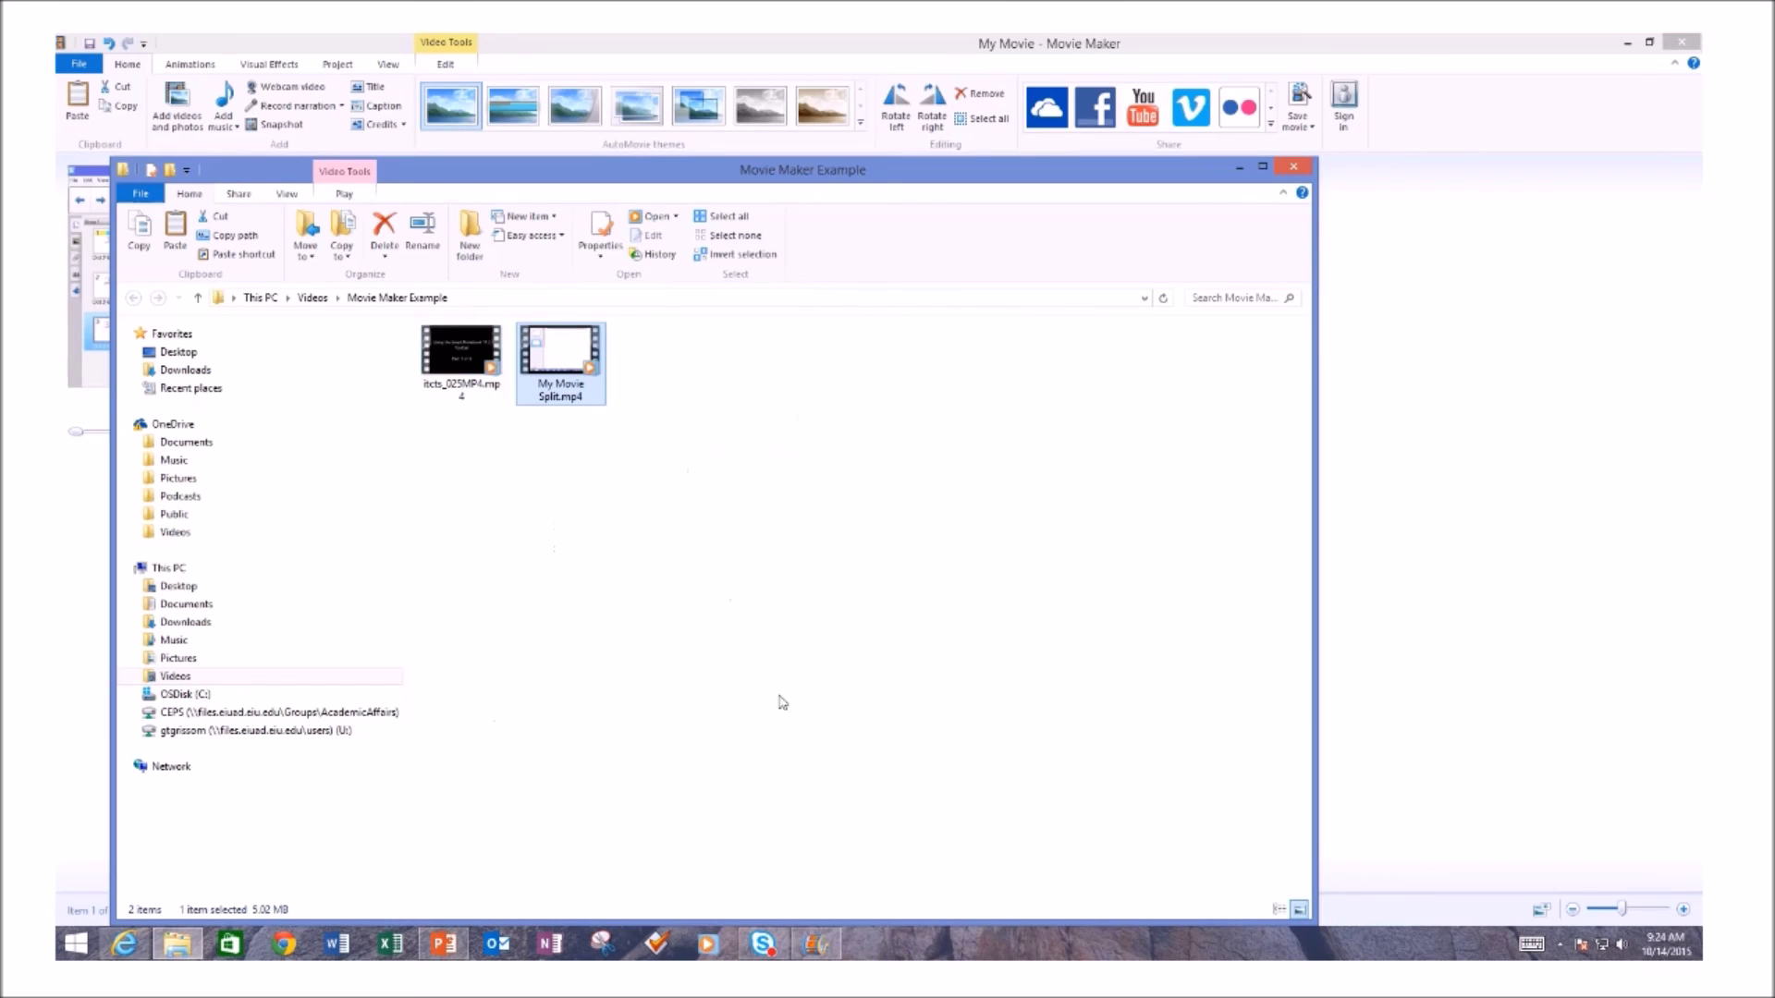
pyautogui.click(1240, 169)
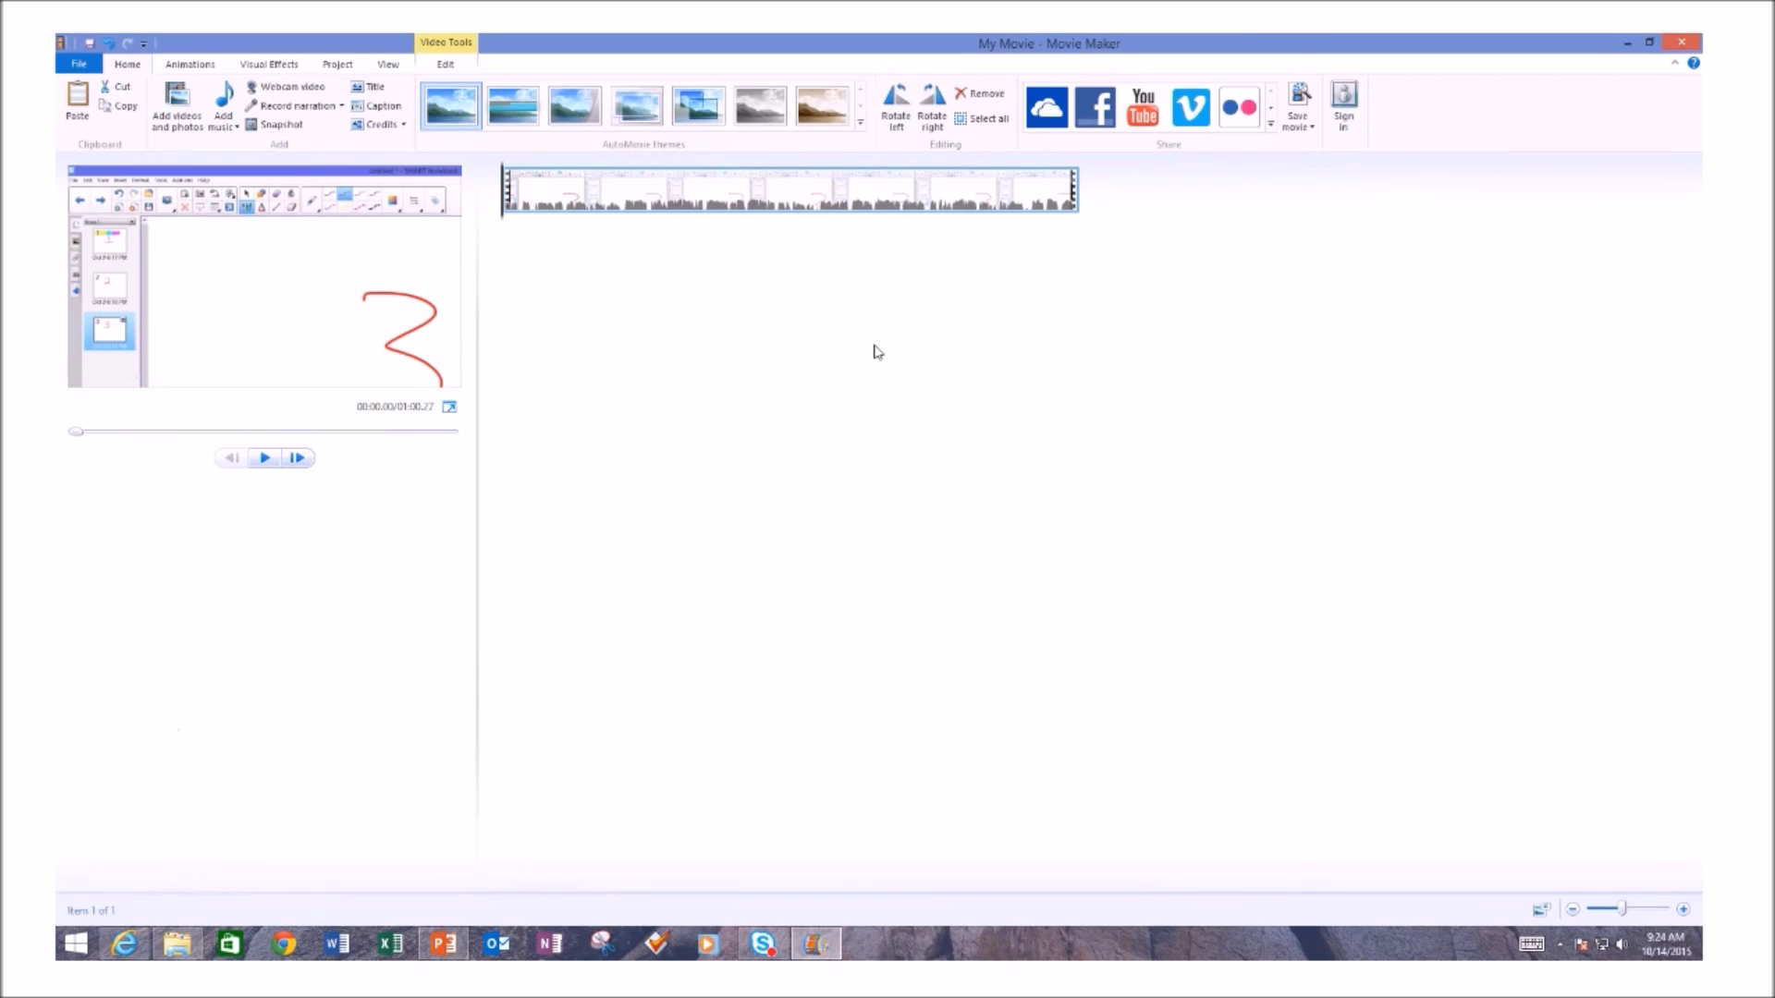